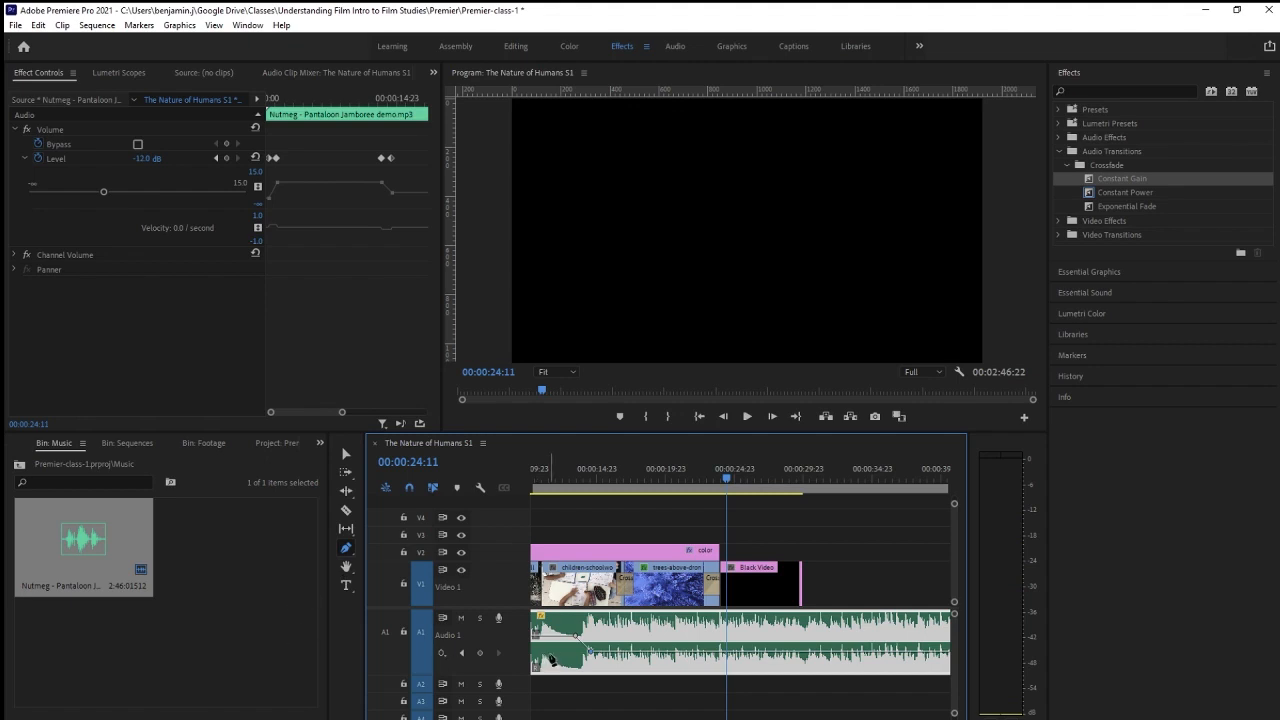
Mute Audio 1 and add a text title reading "The End" on V2 at 00:00:25:20, over the black video.
left_click(460, 619)
left_click_drag(716, 481, 748, 481)
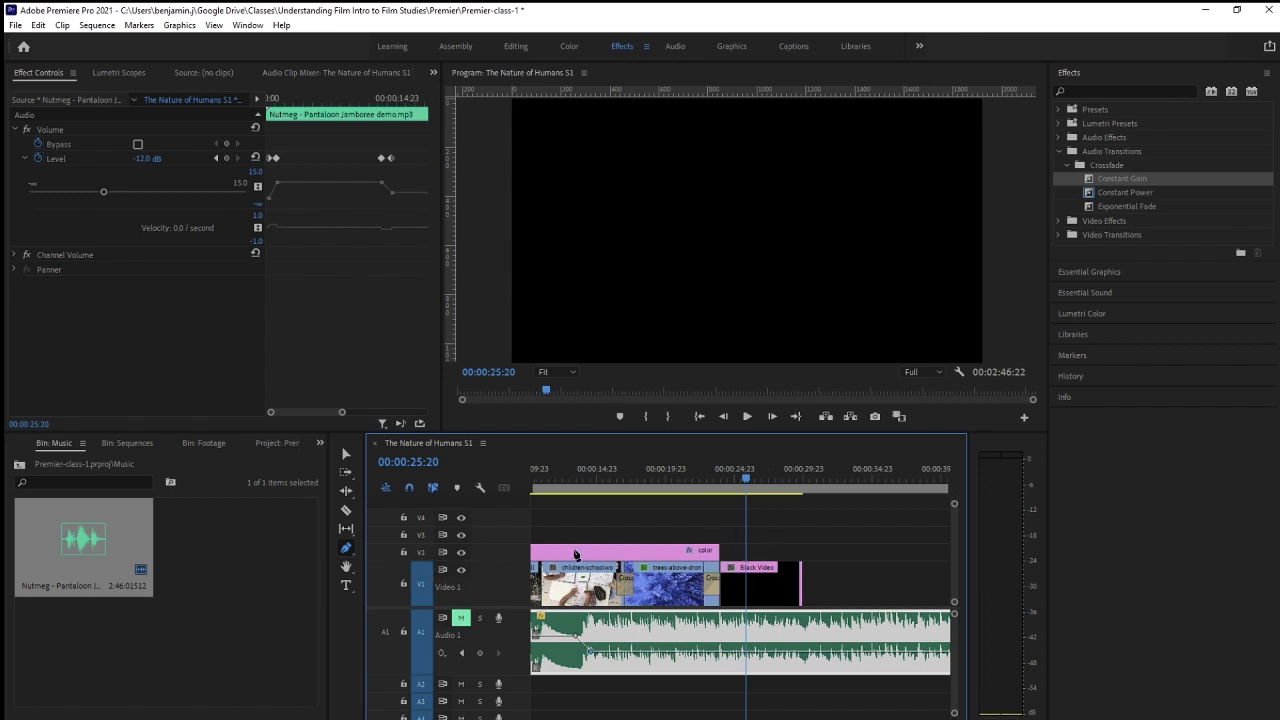
left_click(421, 552)
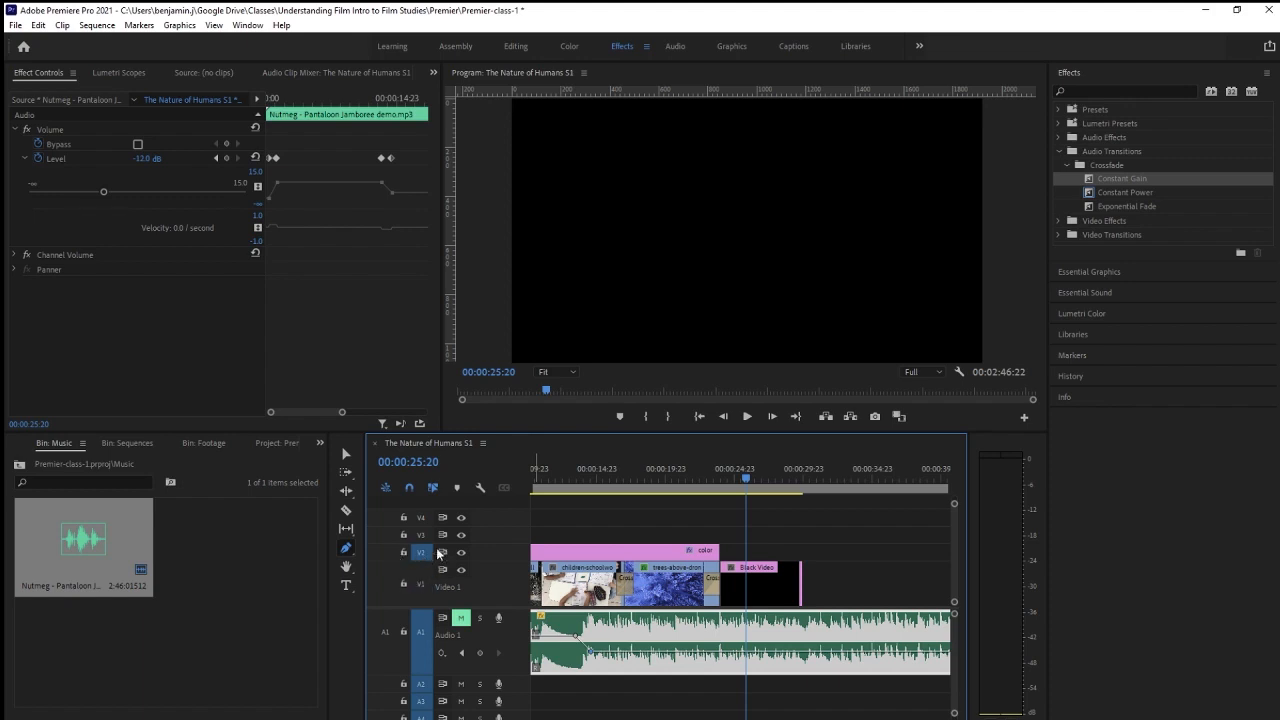
left_click(421, 552)
left_click(346, 585)
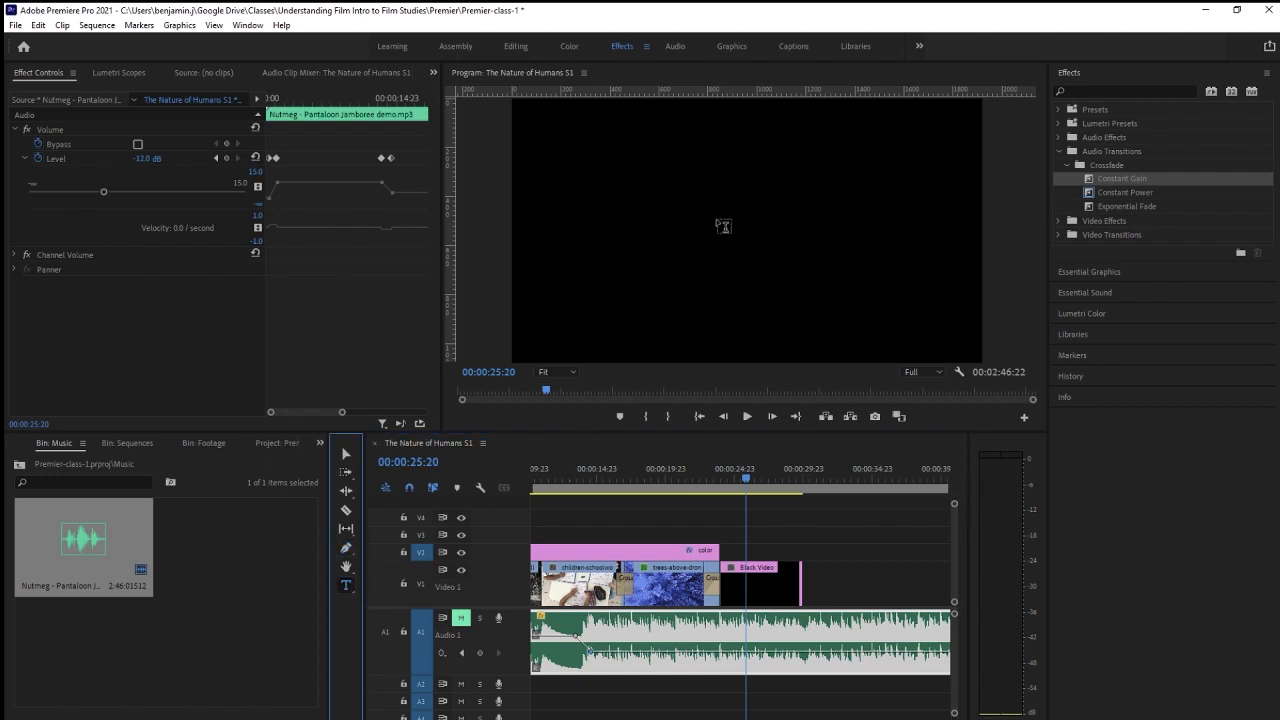
left_click(701, 224)
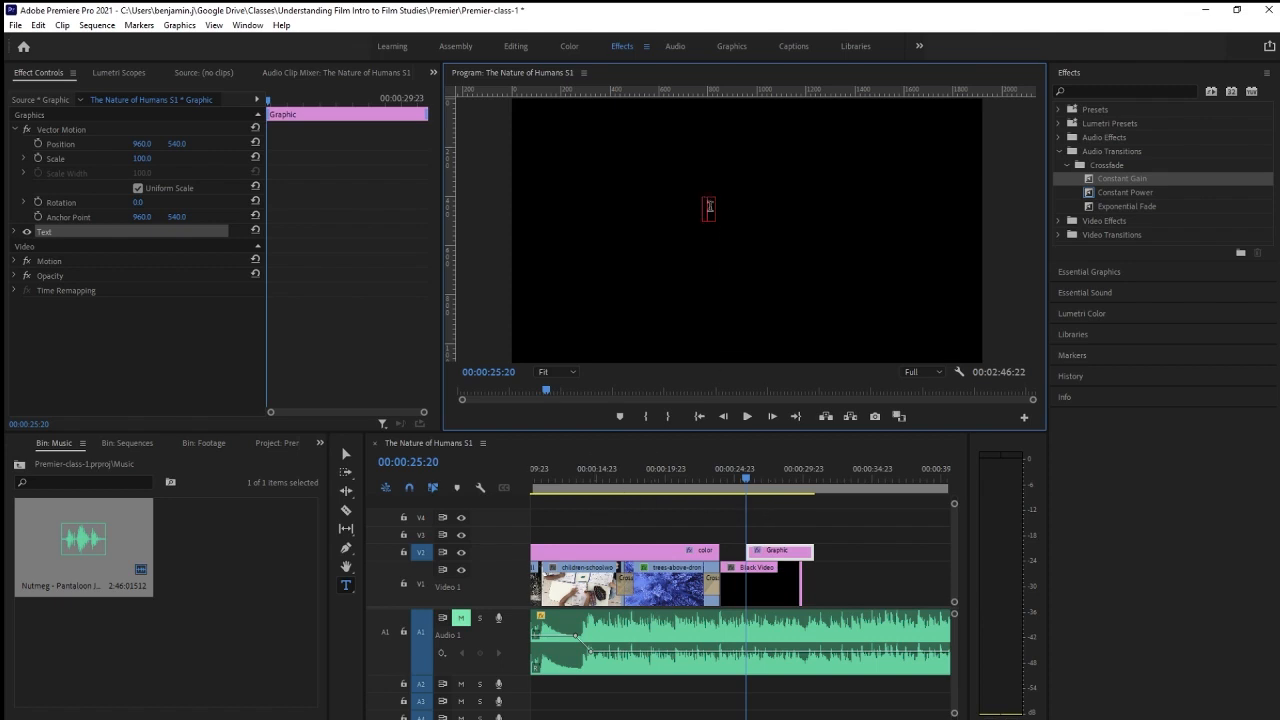
type("The End")
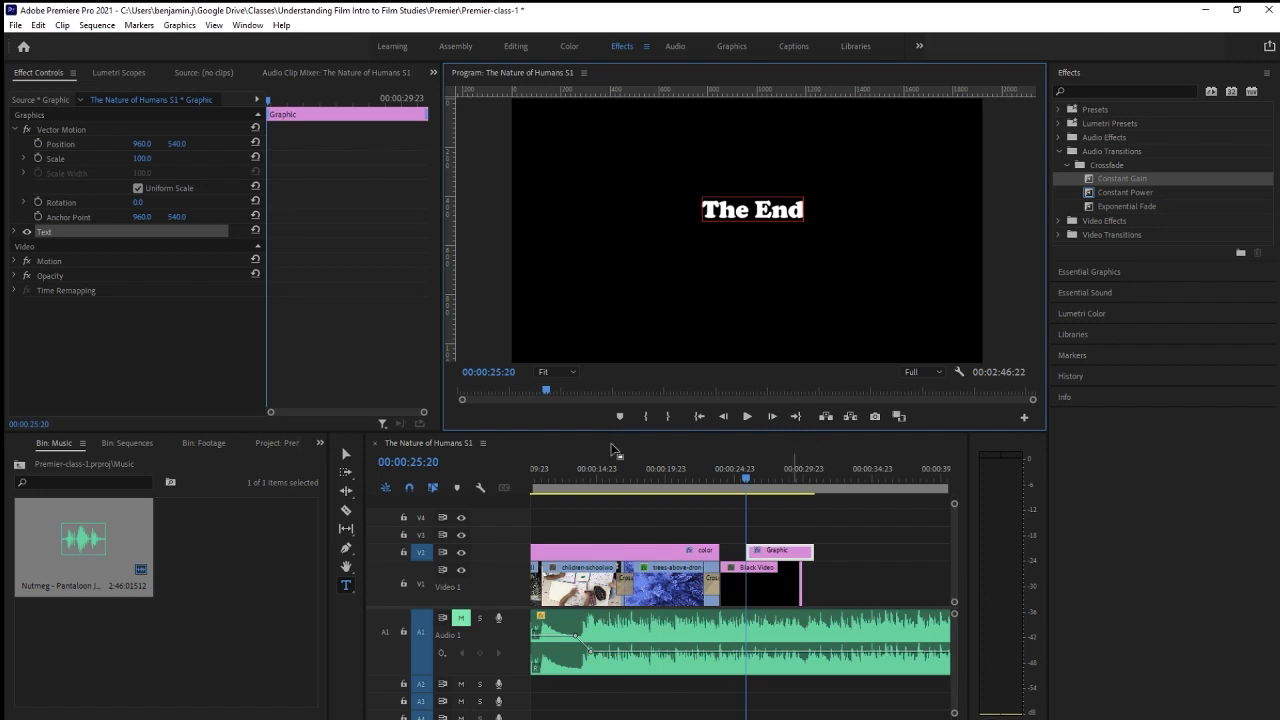
Move the "The End" title to roughly the centre of the frame, playing back its start from 00:00:25:10.
left_click(347, 455)
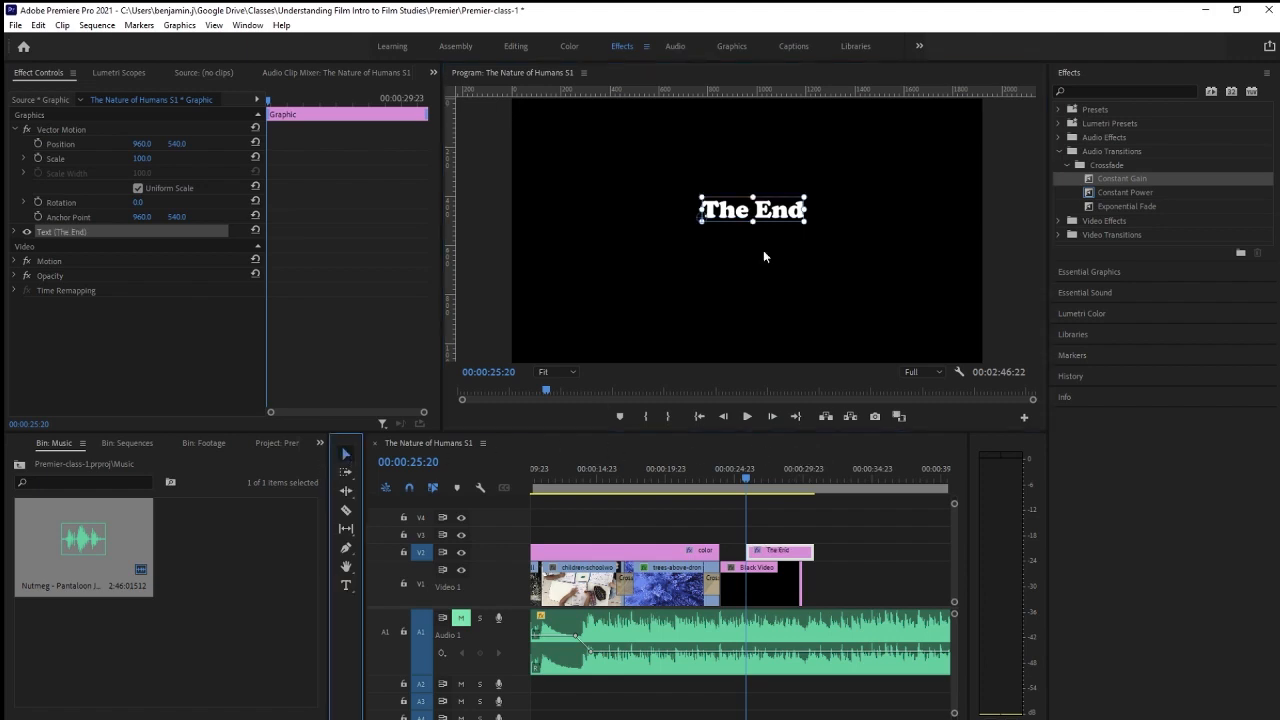
mouse_move(779, 218)
left_mouse_down()
mouse_move(790, 240)
mouse_move(766, 229)
mouse_move(785, 229)
left_mouse_up()
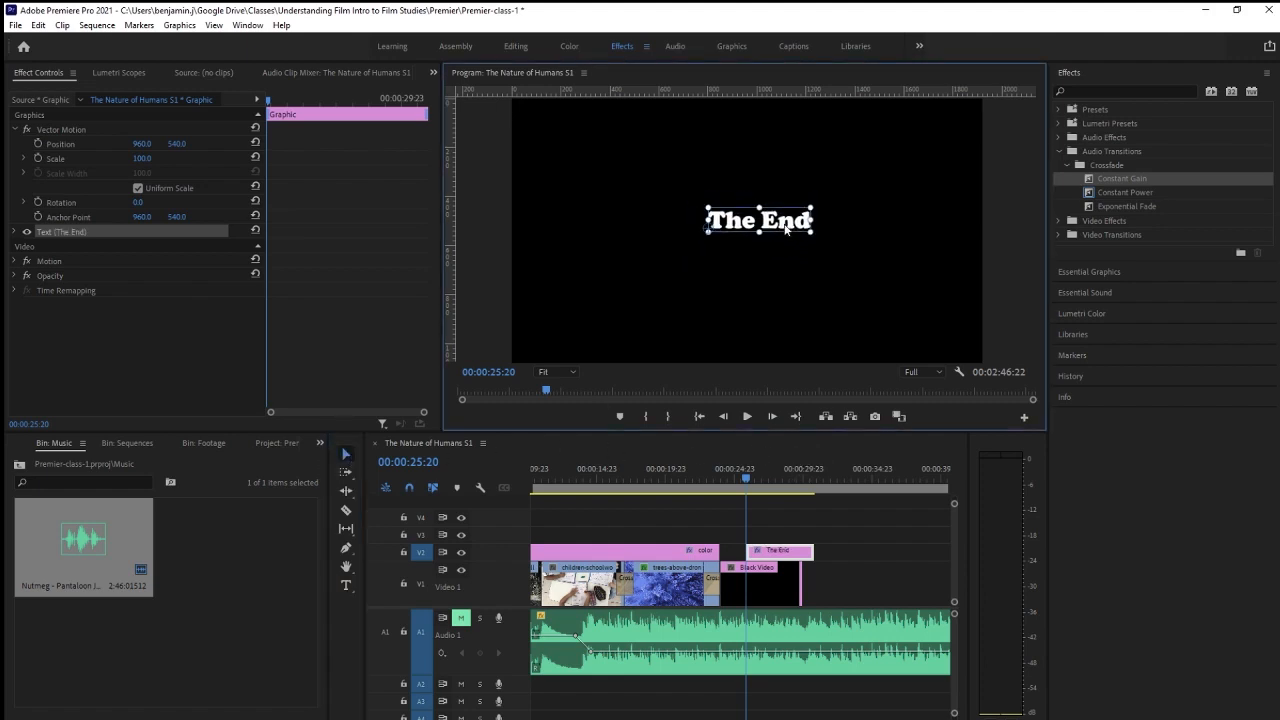
left_click(837, 536)
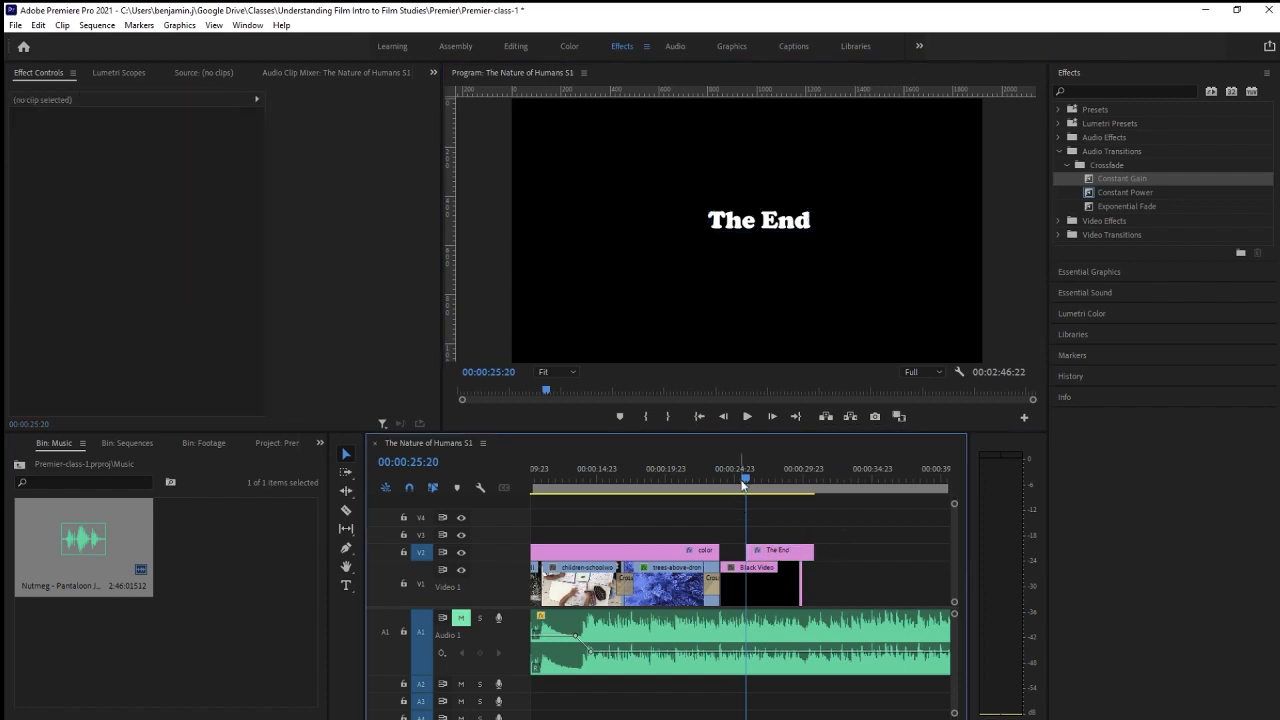
left_click_drag(742, 484, 738, 473)
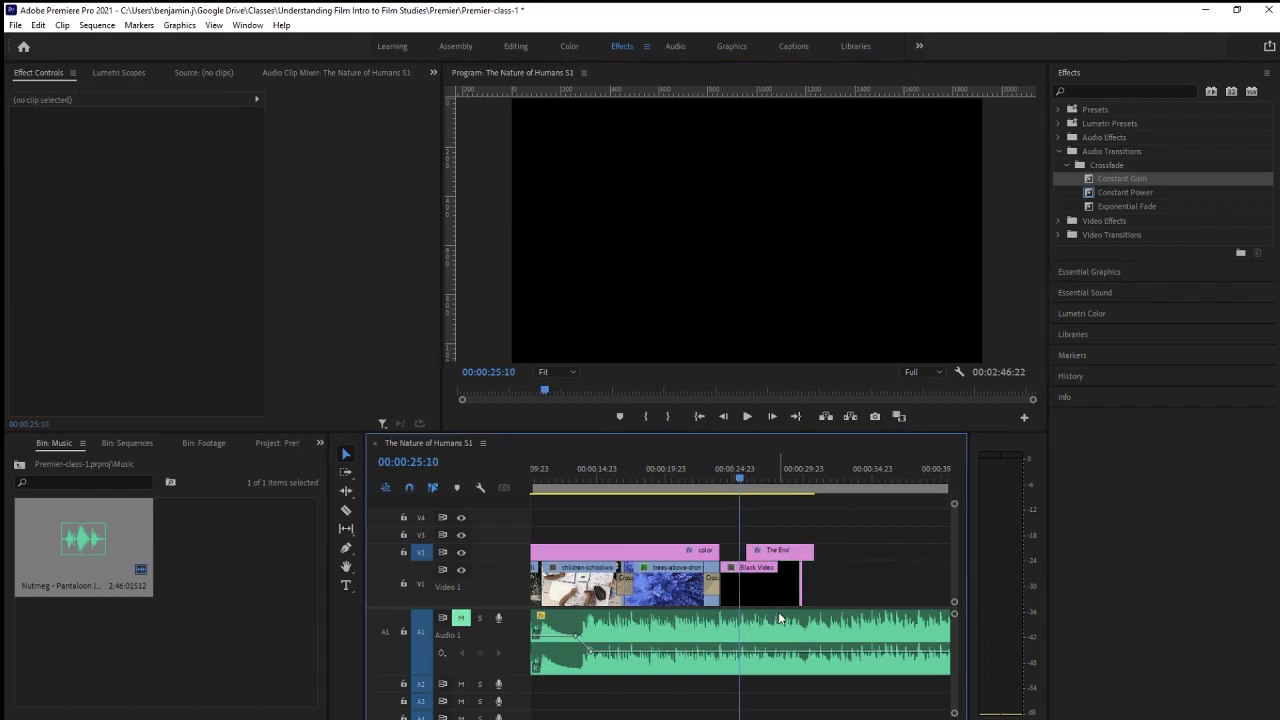
key("space")
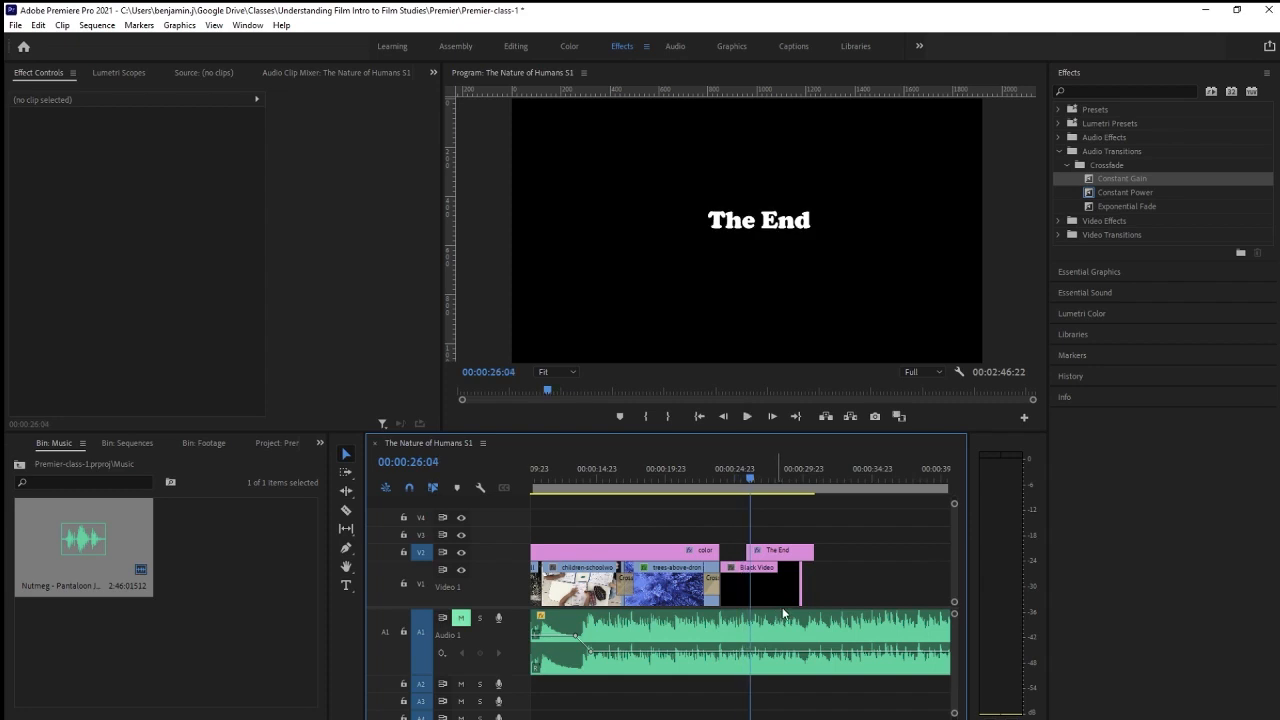
left_click(785, 224)
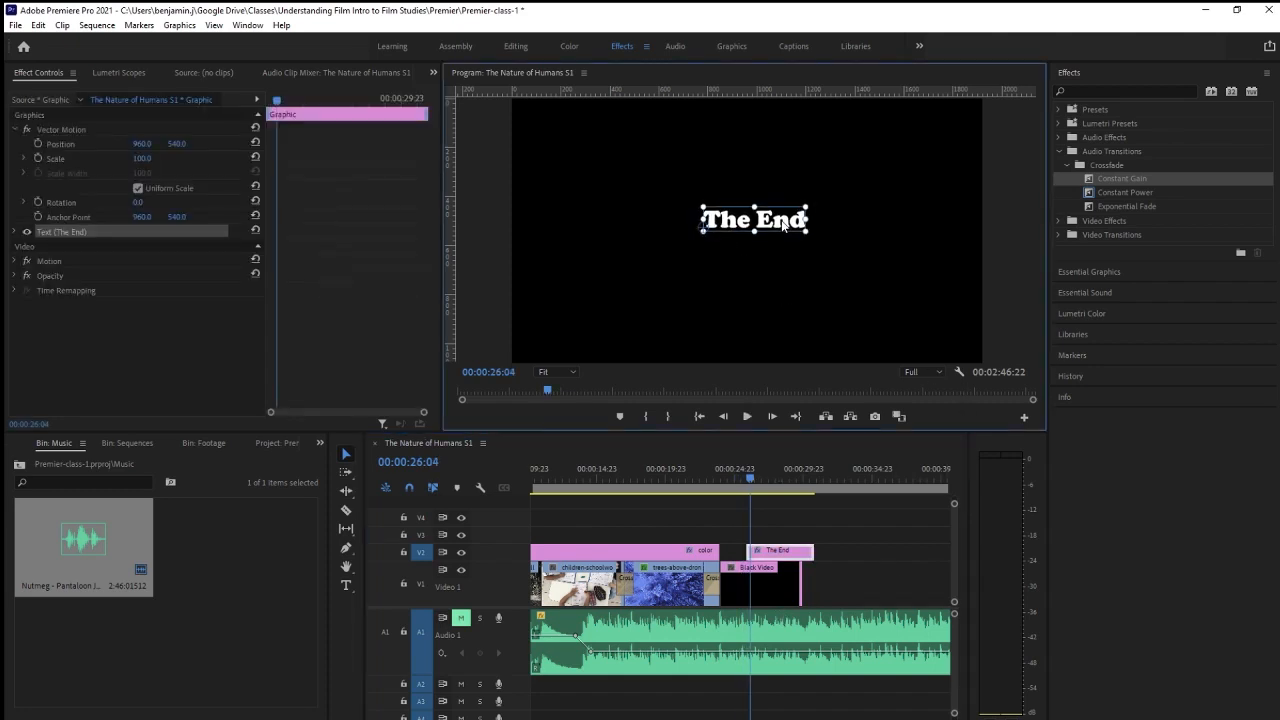
left_click_drag(783, 225, 779, 235)
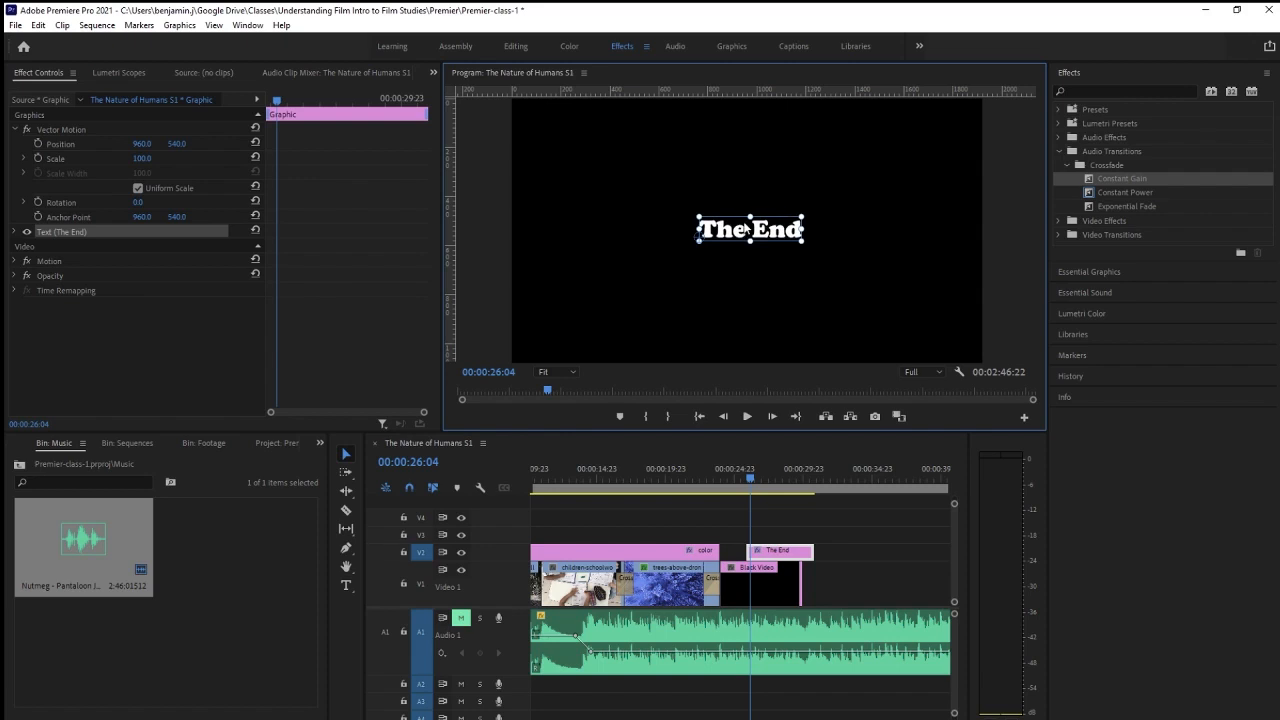
Apply a Cross Dissolve video transition to the start of the "The End" clip and play back the fade-in.
left_click(1061, 151)
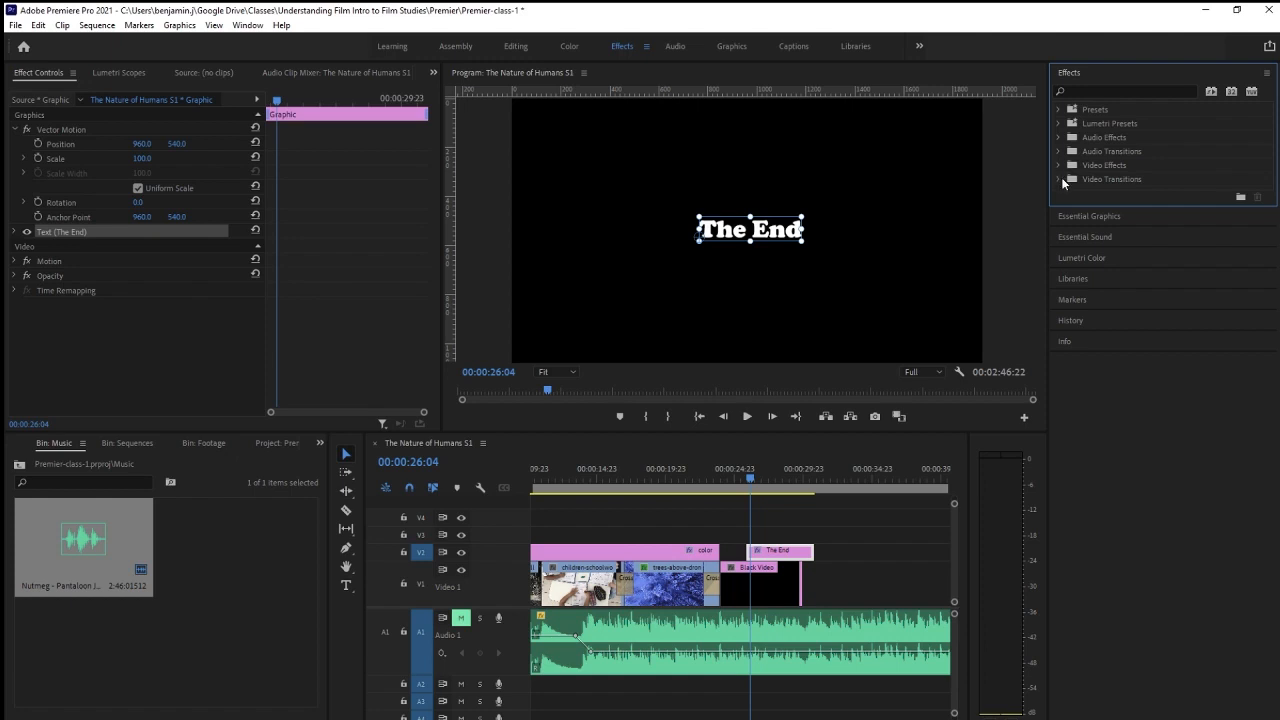
left_click(1059, 179)
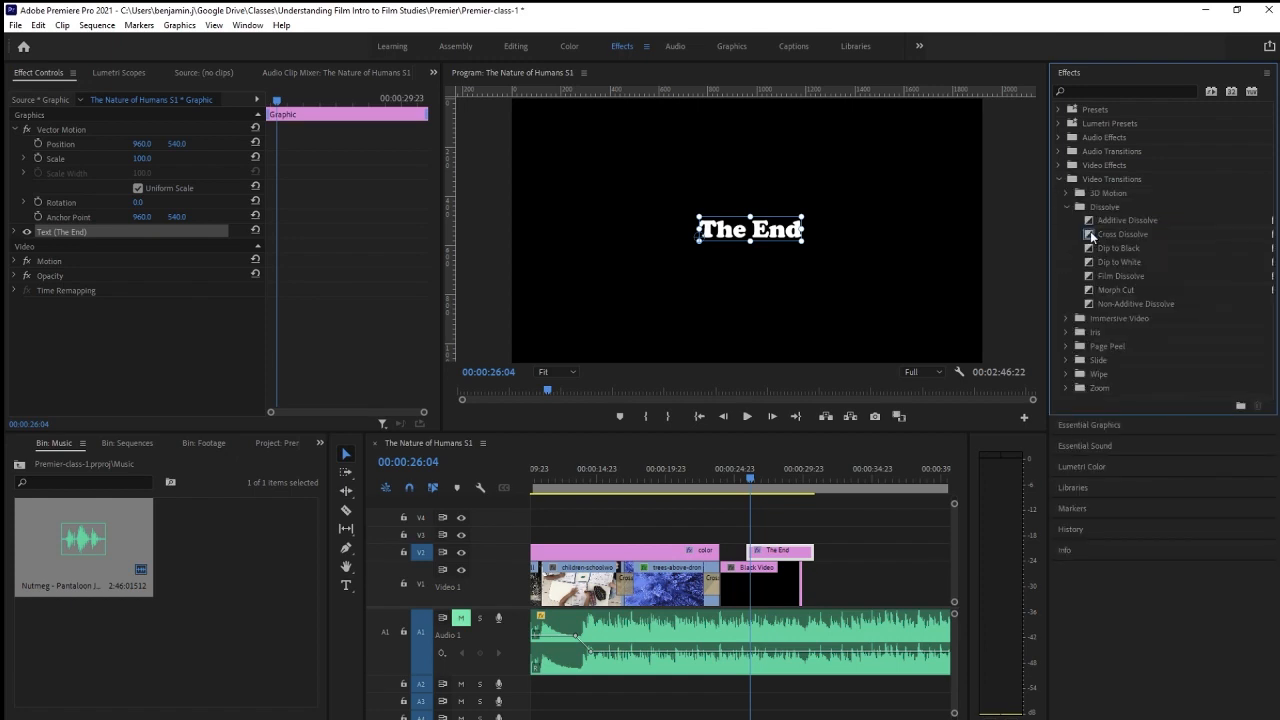
left_click_drag(1091, 236, 749, 566)
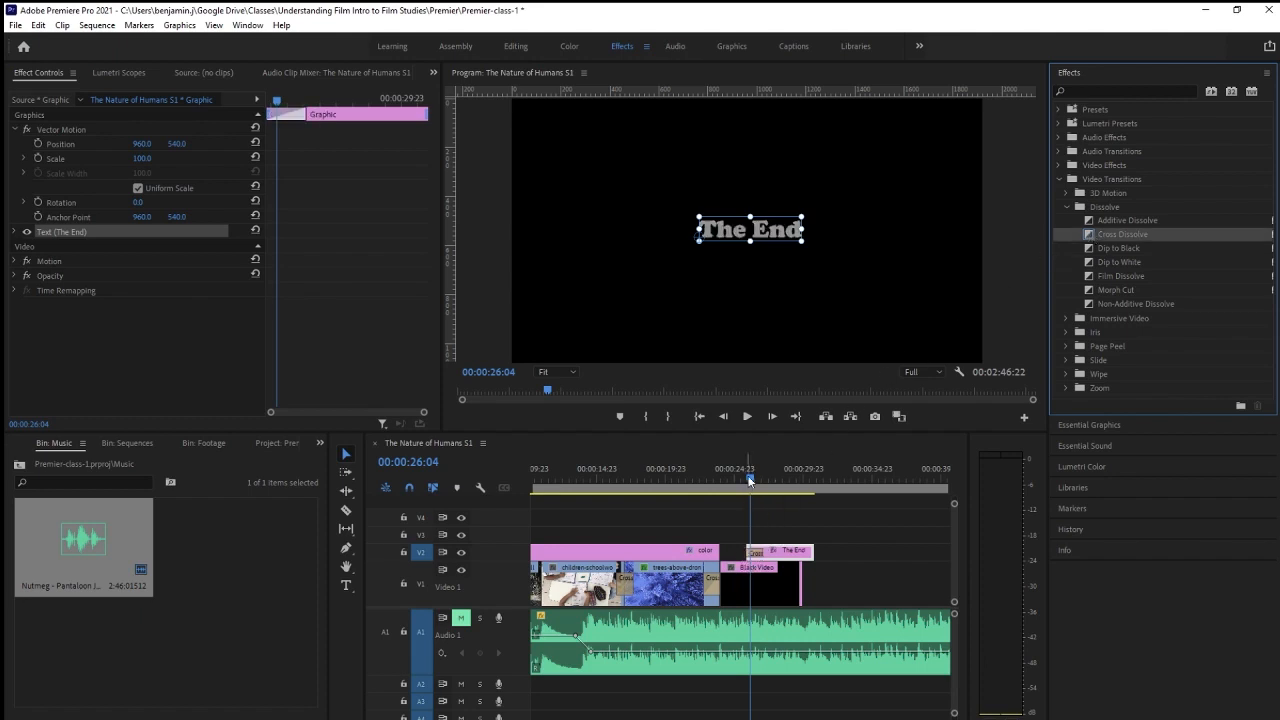
left_click(745, 470)
key("space")
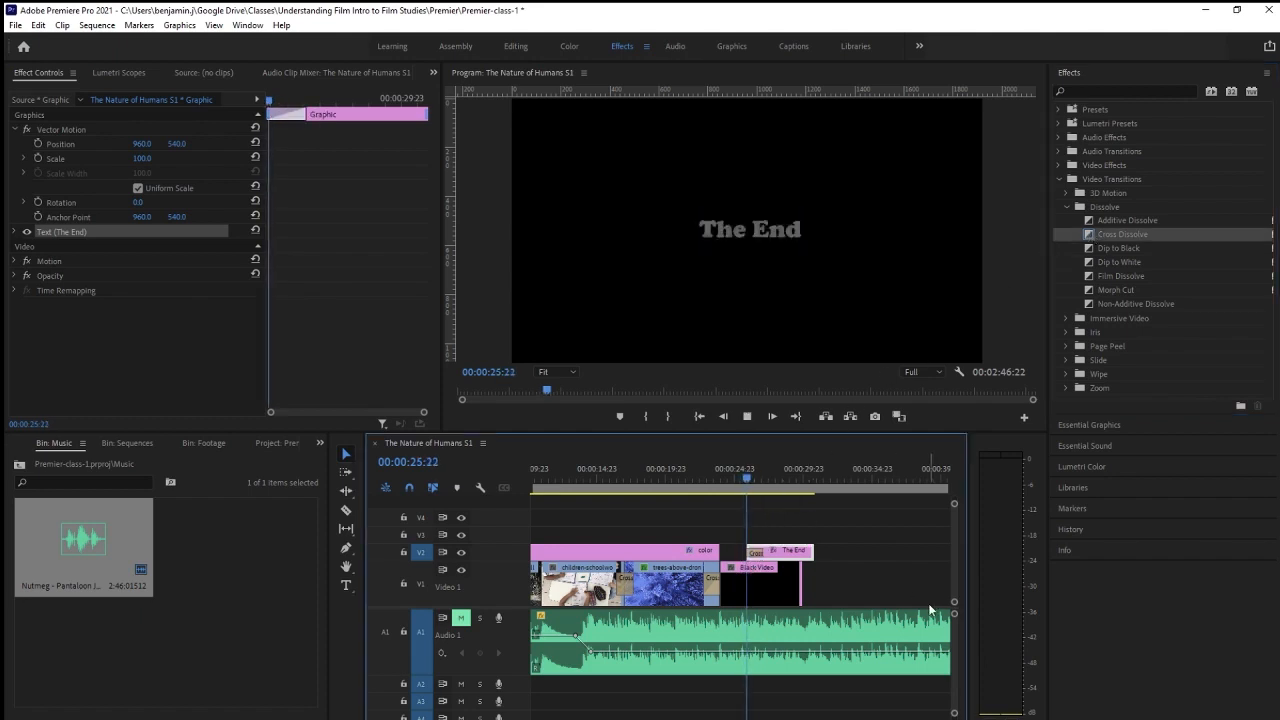
key("space")
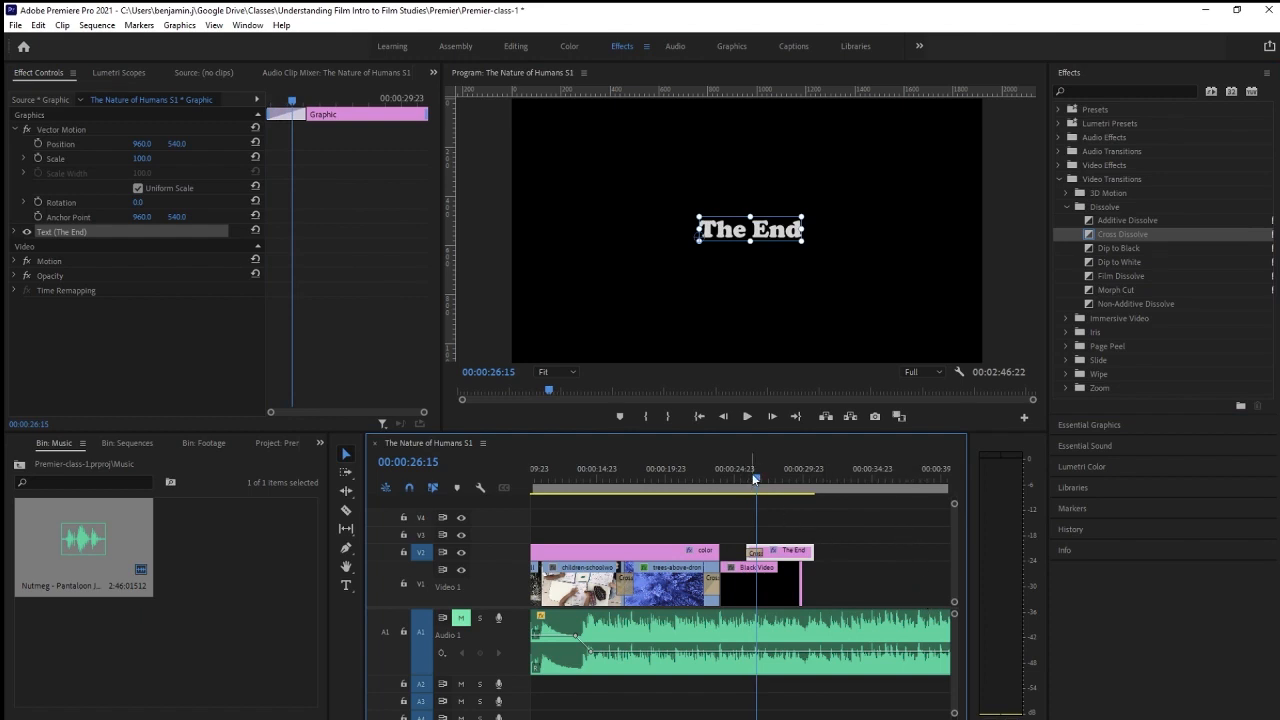
Show the safe margins at 00:00:27:12 and reposition the "The End" title near the centre marks.
left_click_drag(754, 489, 769, 480)
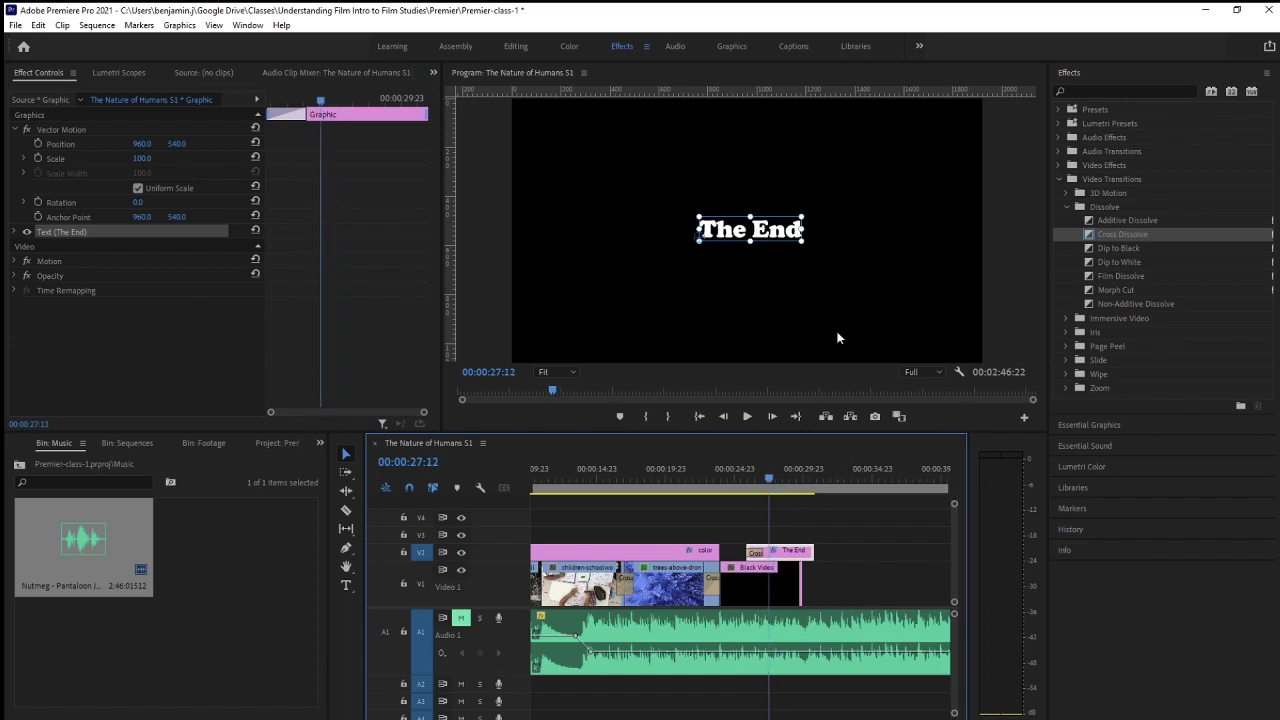
mouse_move(764, 218)
left_mouse_down()
mouse_move(738, 203)
mouse_move(767, 243)
mouse_move(744, 242)
mouse_move(744, 211)
mouse_move(755, 239)
left_mouse_up()
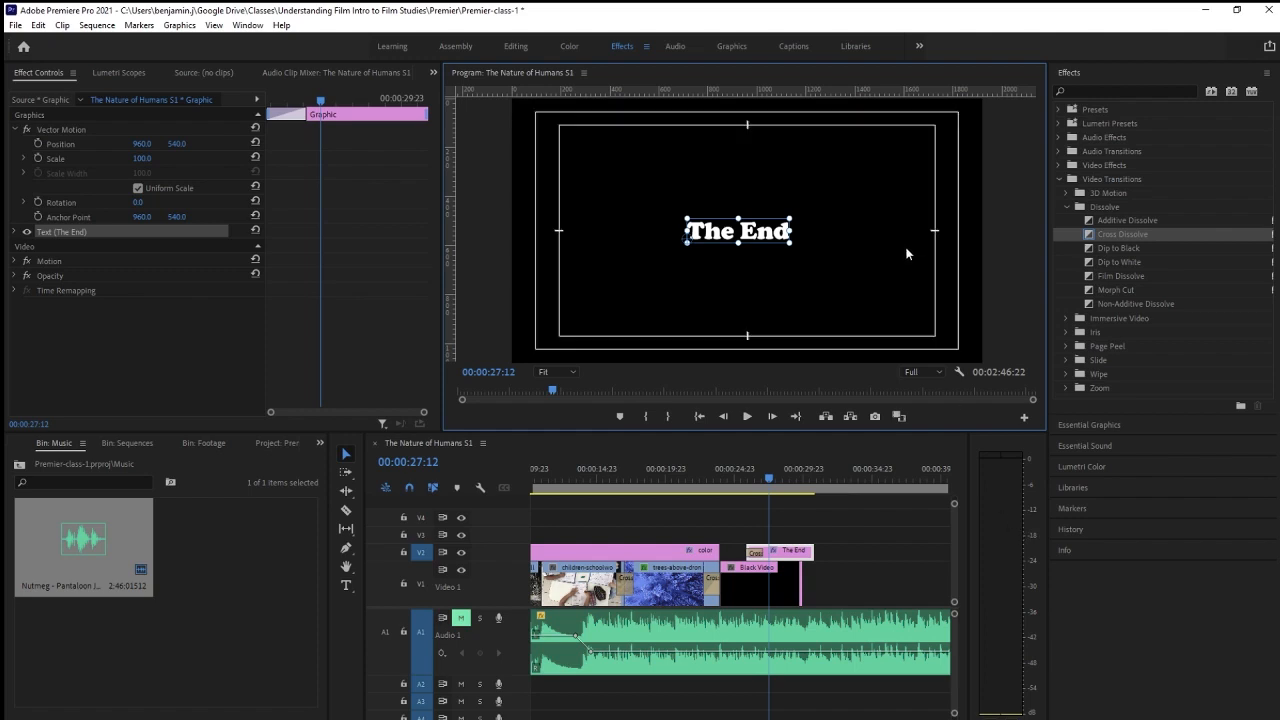
left_click_drag(772, 250, 785, 256)
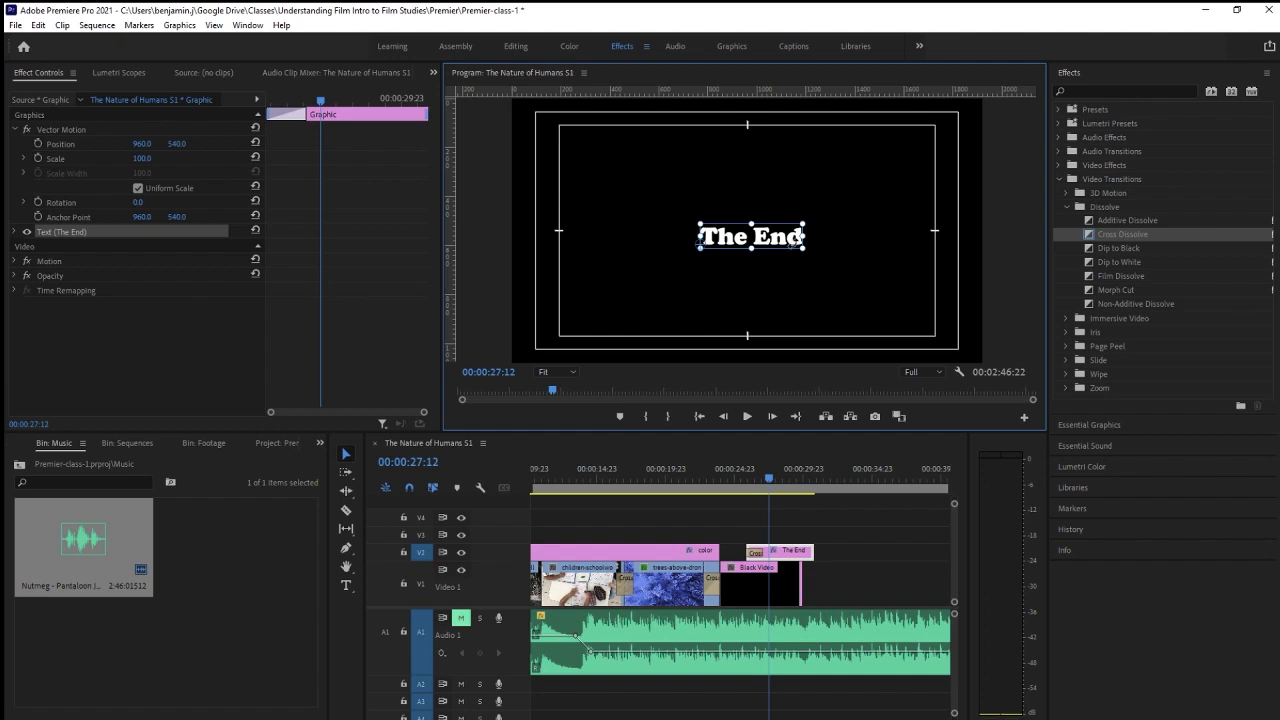
mouse_move(790, 240)
left_mouse_down()
mouse_move(770, 214)
mouse_move(814, 202)
mouse_move(866, 225)
mouse_move(773, 240)
left_mouse_up()
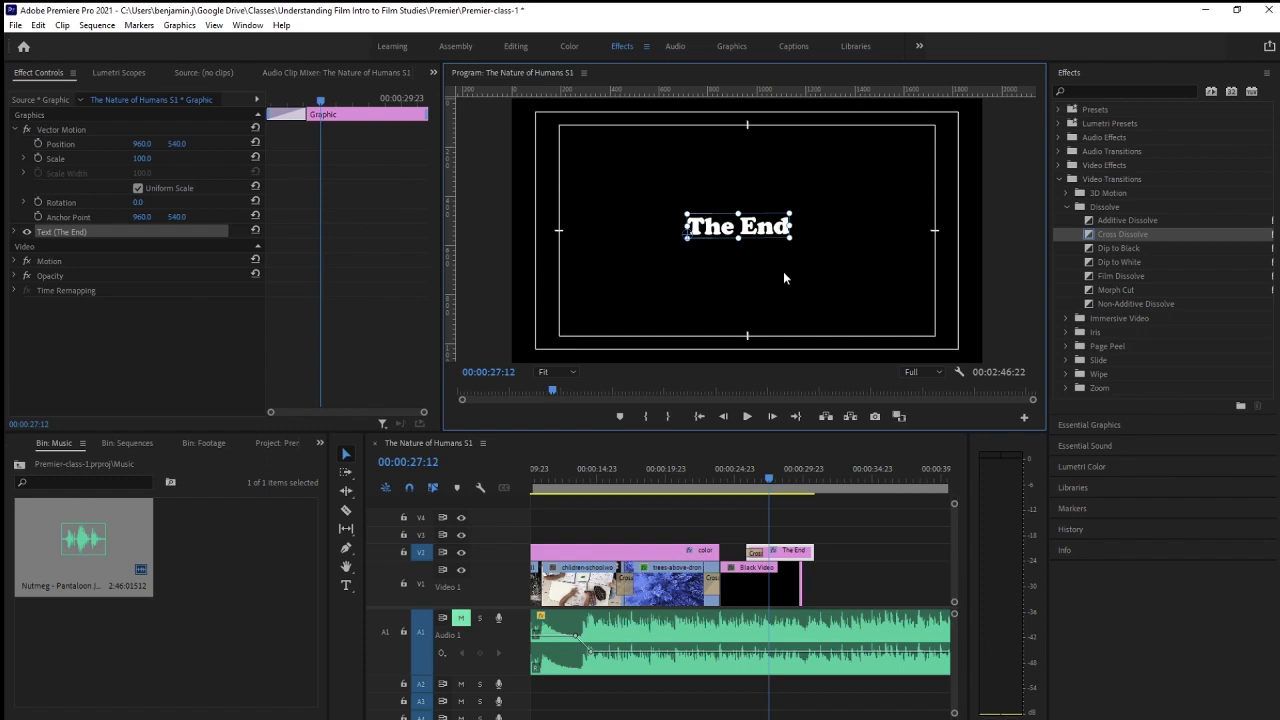
Toggle the rulers, then try out horizontal and vertical guides through the frame's centre and remove them again.
key("ctrl+r")
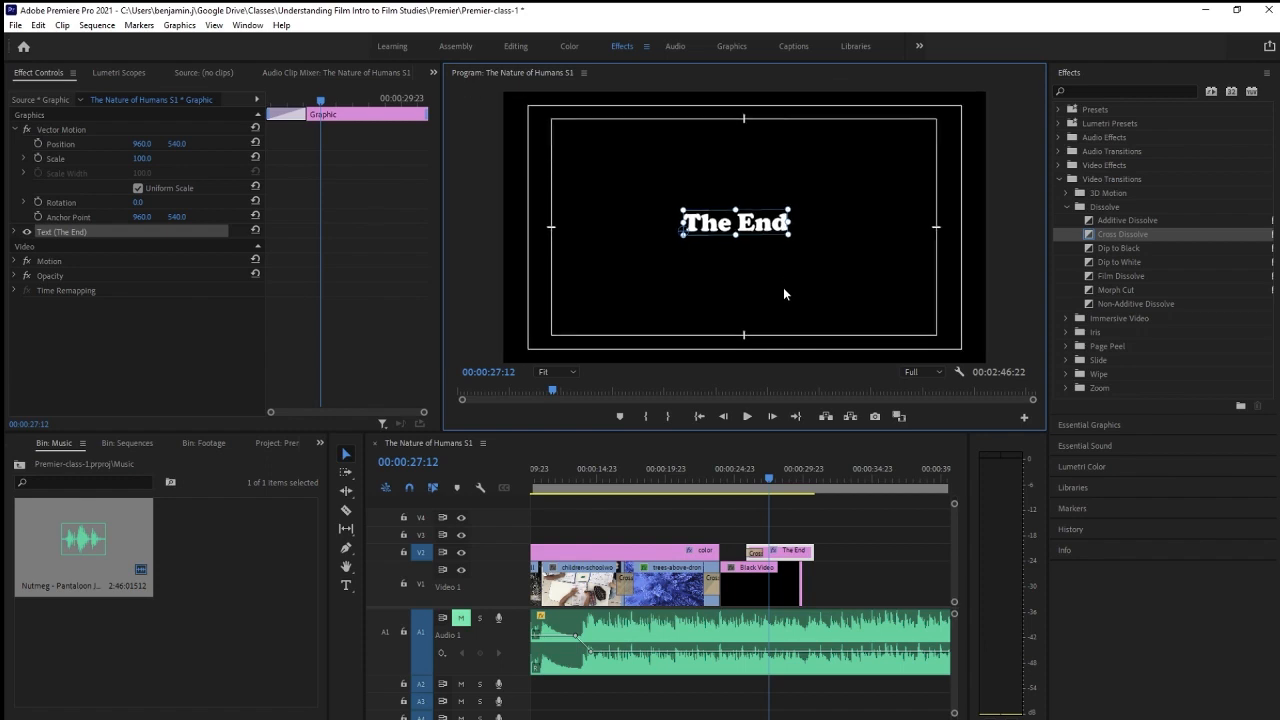
key("ctrl+r")
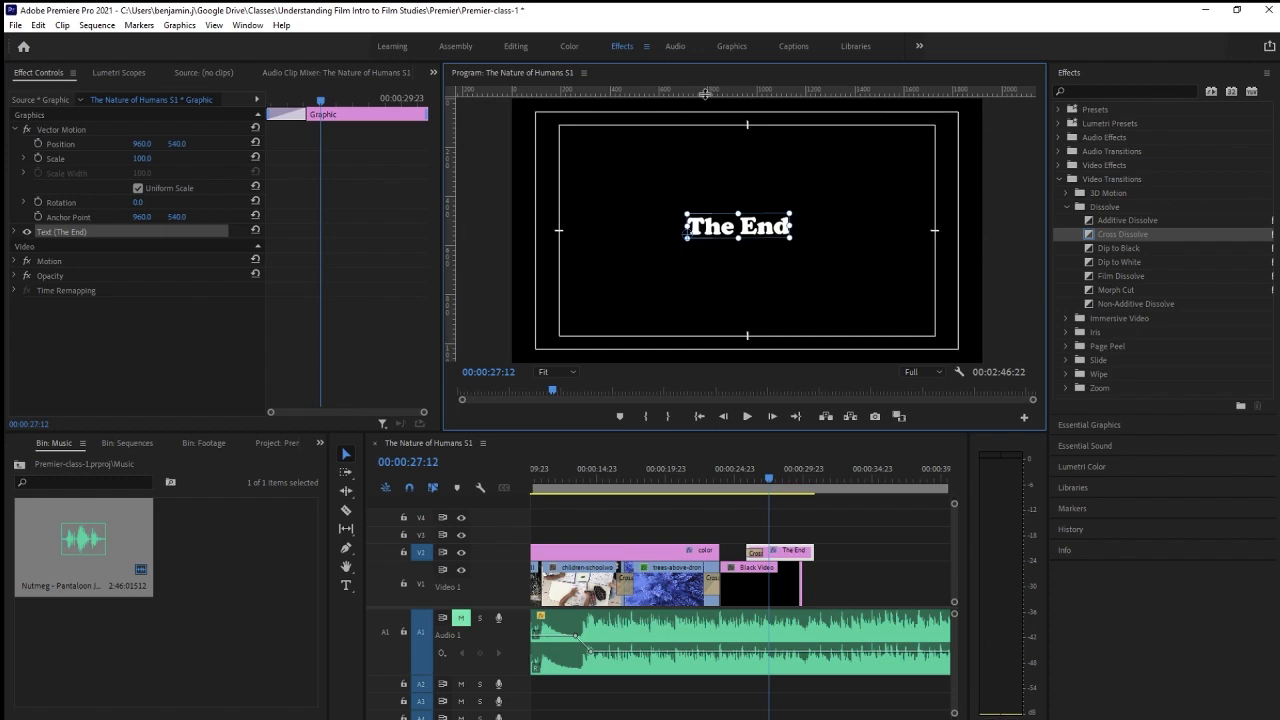
left_click_drag(768, 90, 761, 231)
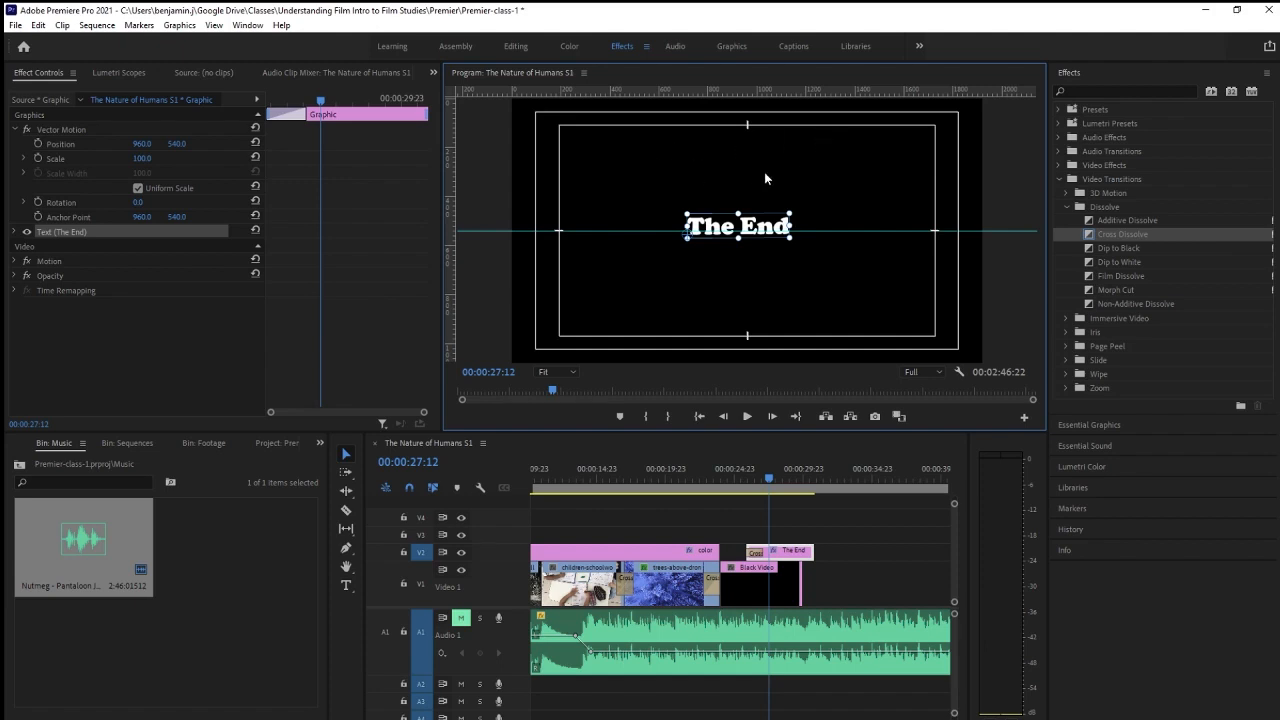
left_click_drag(450, 183, 748, 172)
left_click_drag(747, 175, 421, 177)
left_click_drag(825, 231, 820, 100)
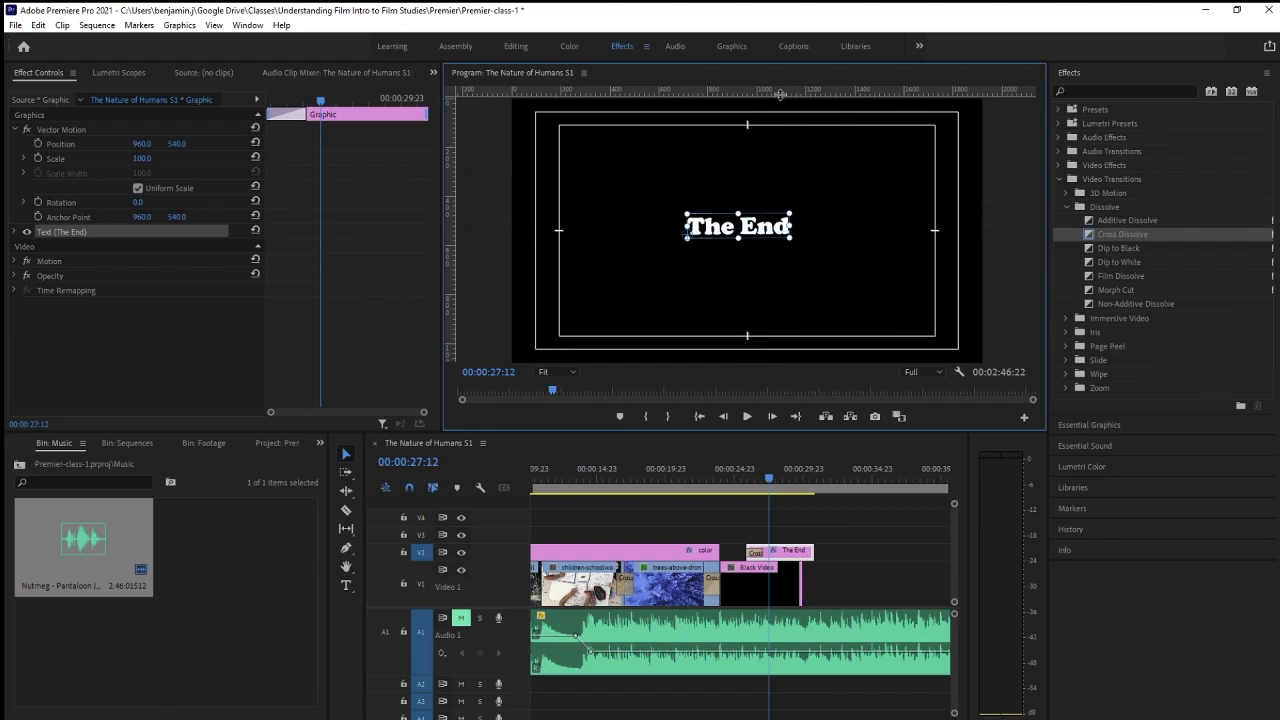
Centre the "The End" title within the safe margins at about 756, 560 and play back the title clip.
left_click_drag(763, 230, 773, 231)
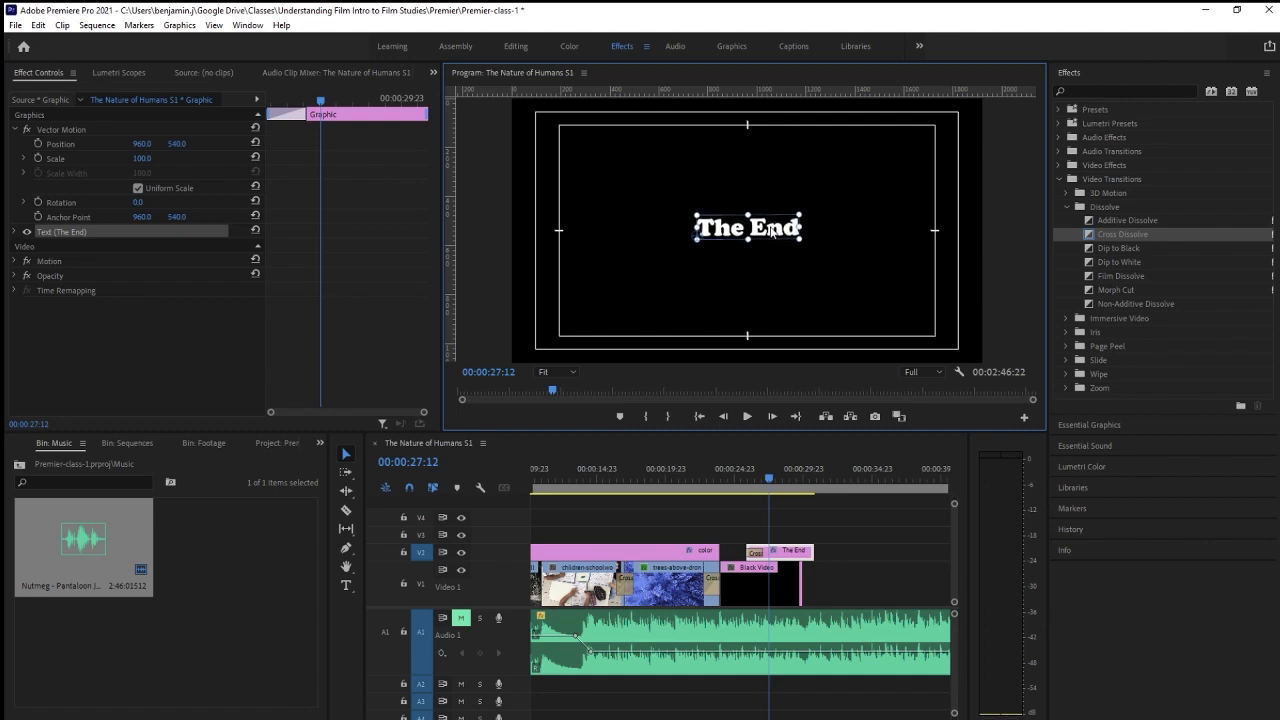
left_click_drag(765, 482, 751, 485)
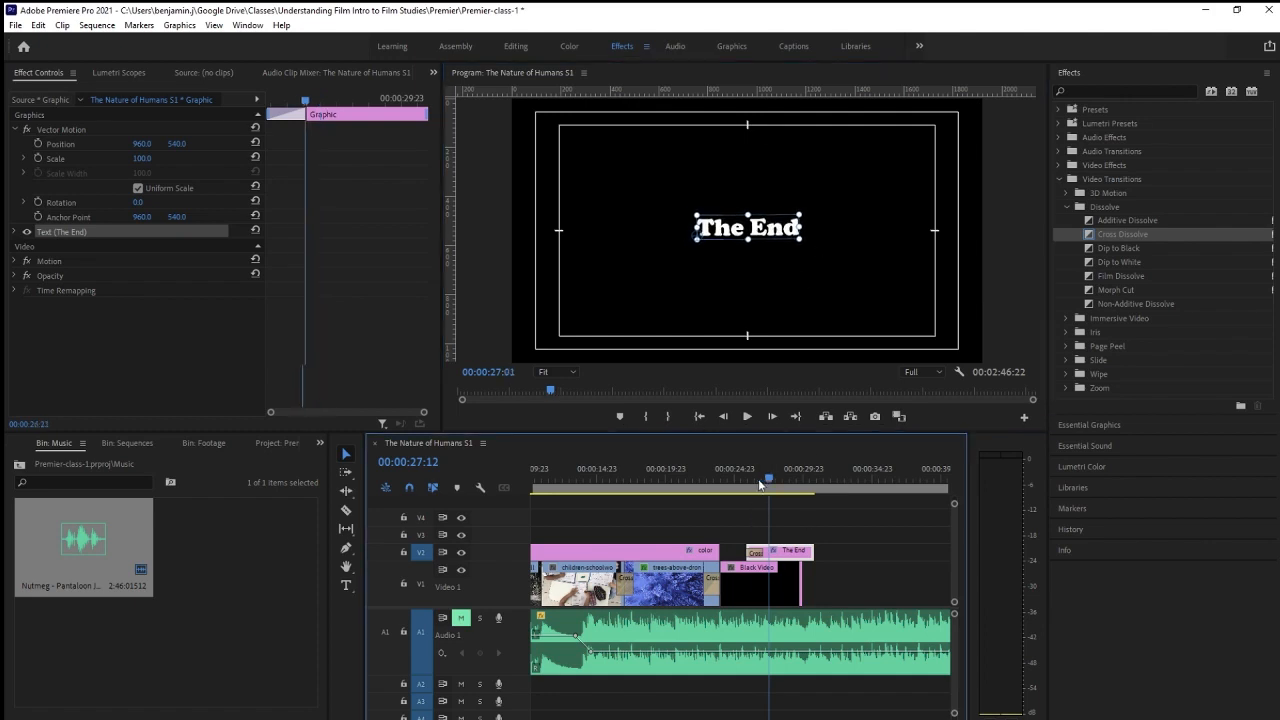
key("space")
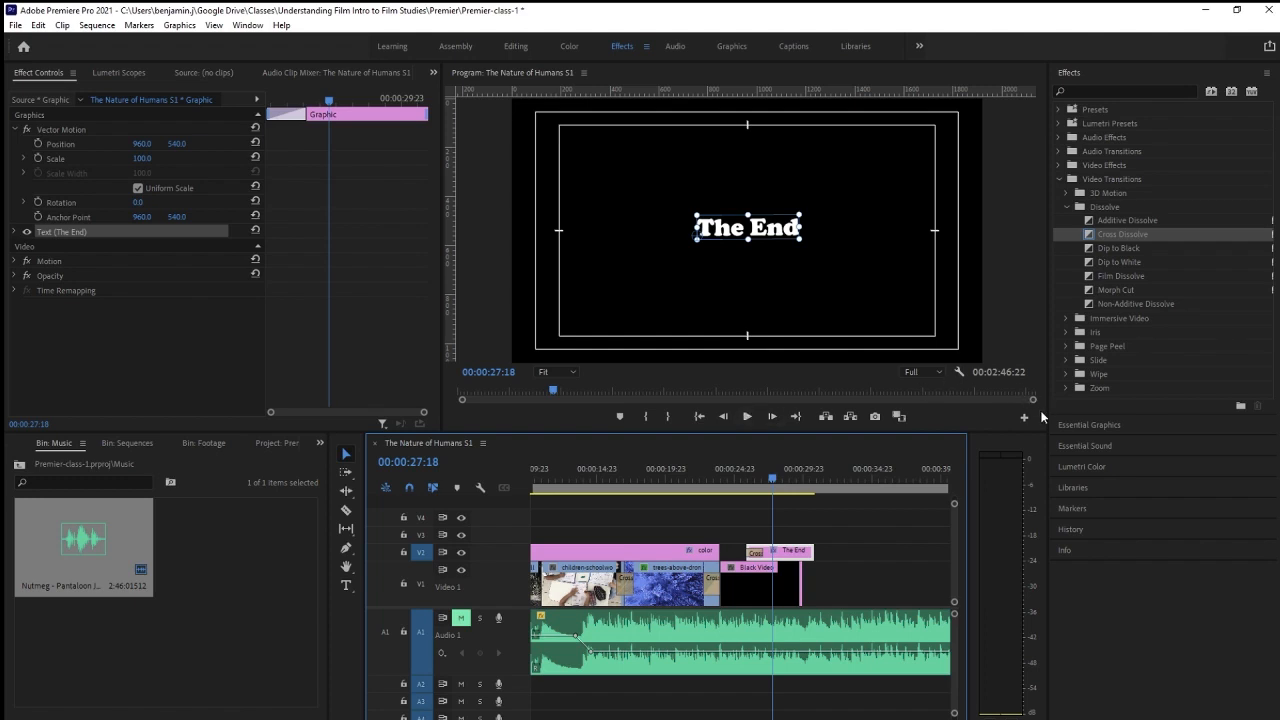
Set the "The End" title's font to Elephant in Essential Graphics and move the text to about 722, 541.
left_click(1089, 425)
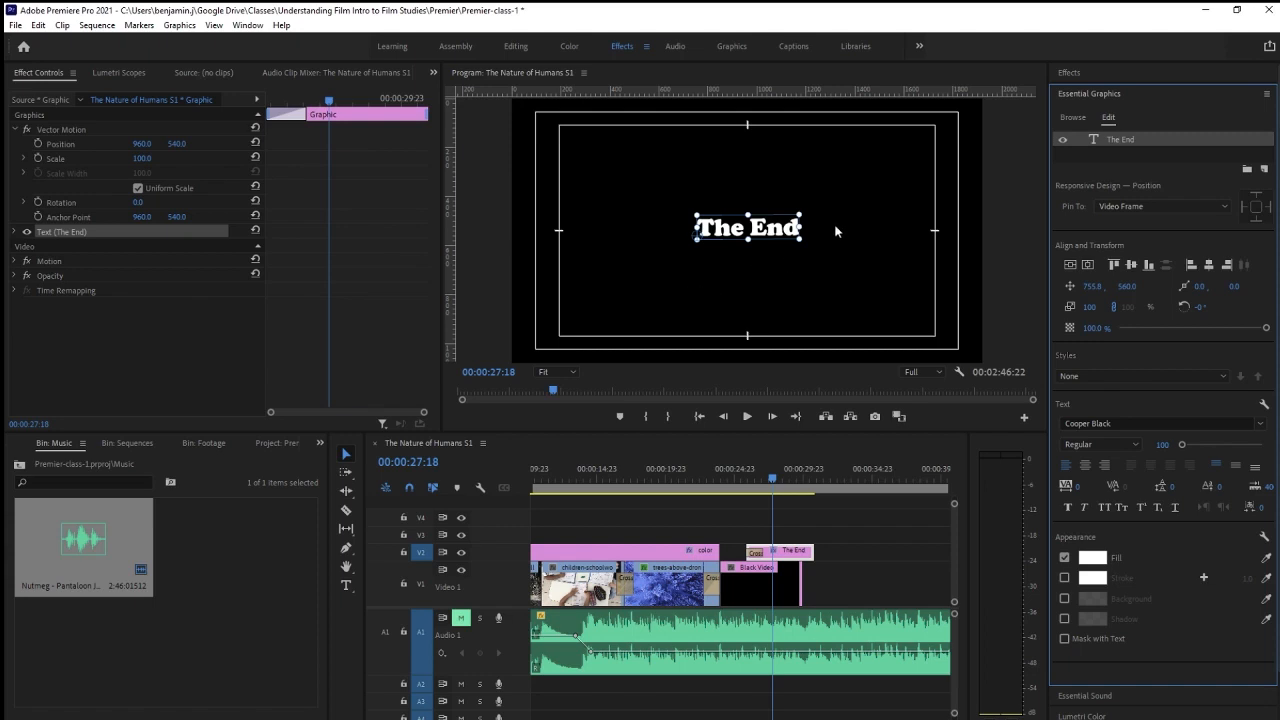
left_click(1256, 425)
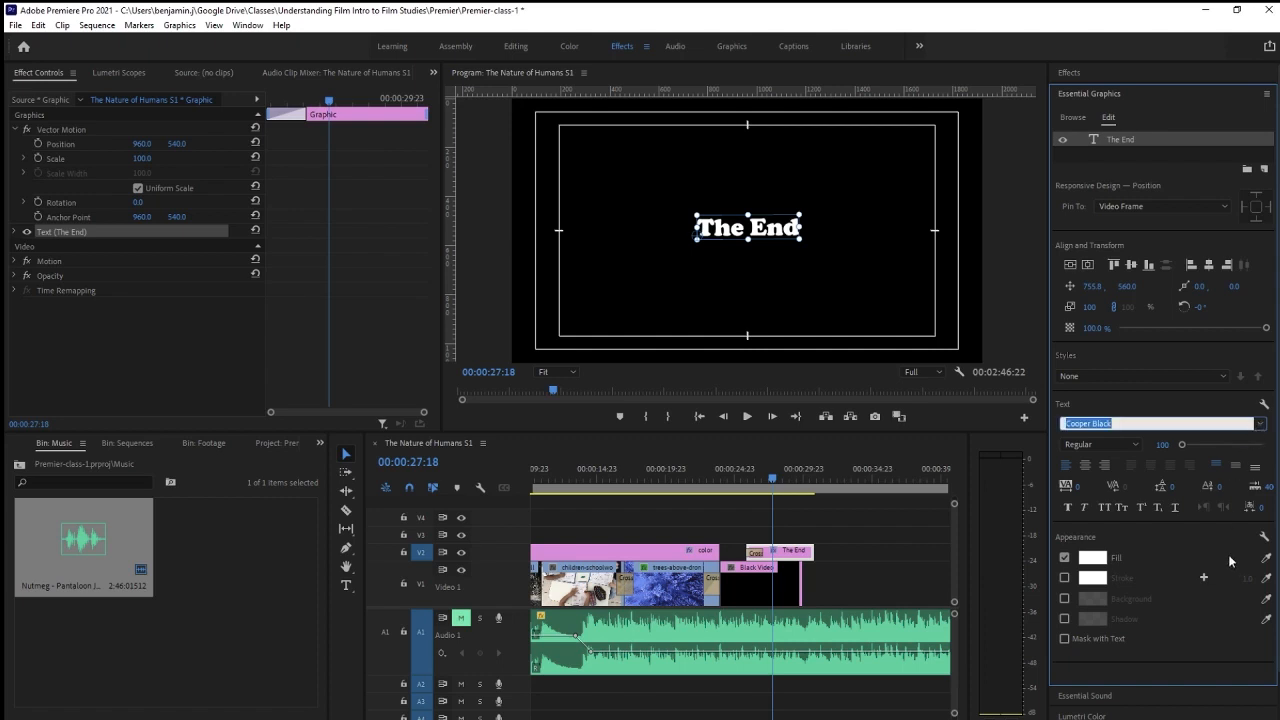
type("Elephant")
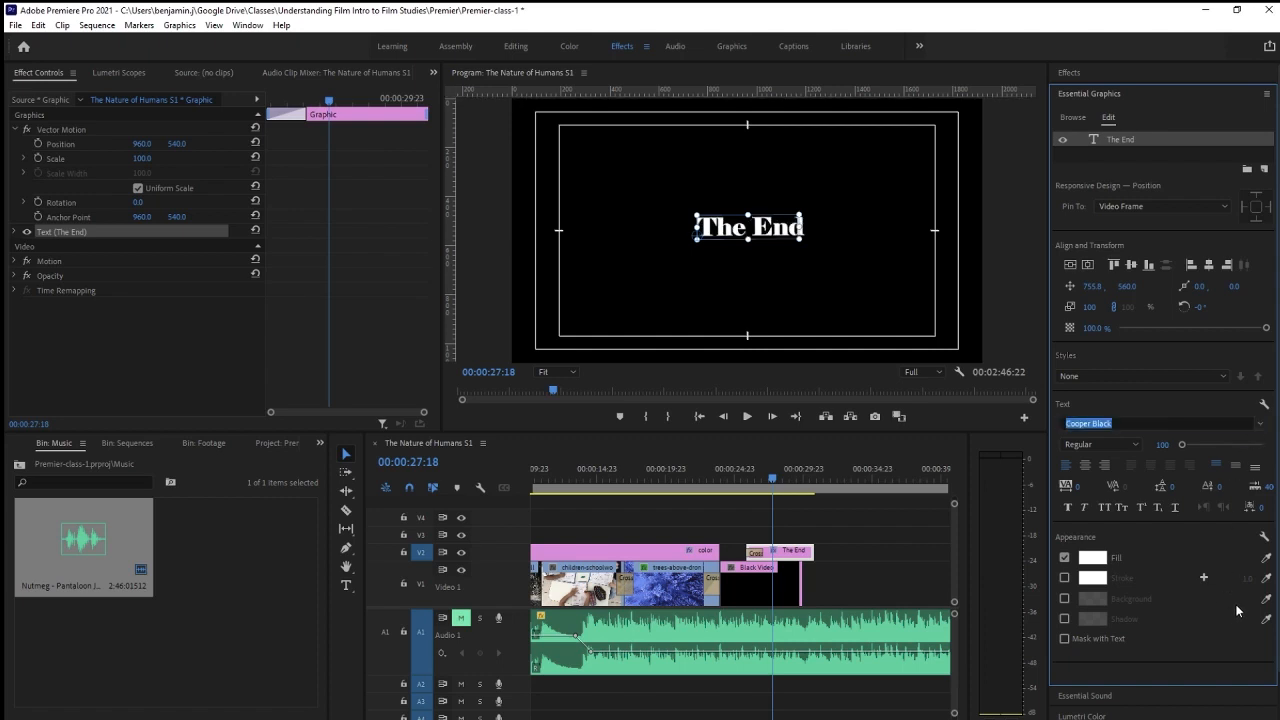
key("Return")
left_click(800, 297)
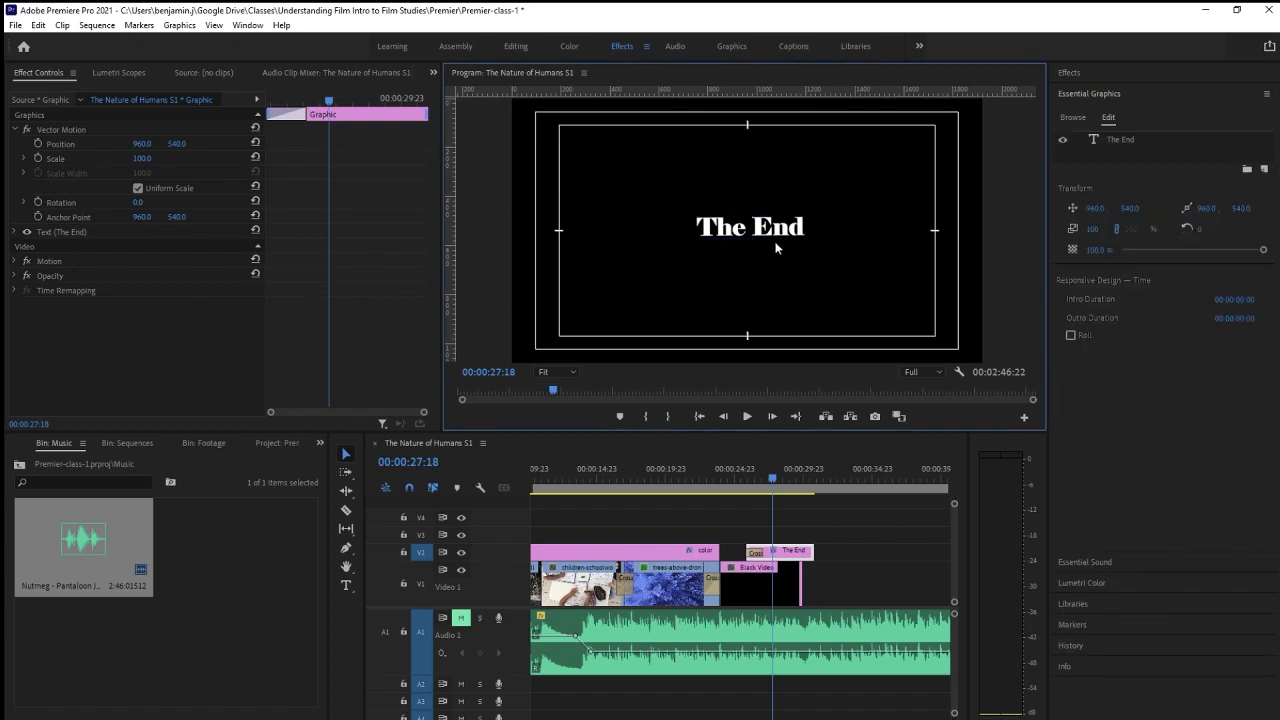
left_click_drag(780, 234, 773, 231)
left_click(772, 237)
Change the title's font to Gill Sans Ultra Bold and reposition the text to about 705, 553.
left_click(1251, 423)
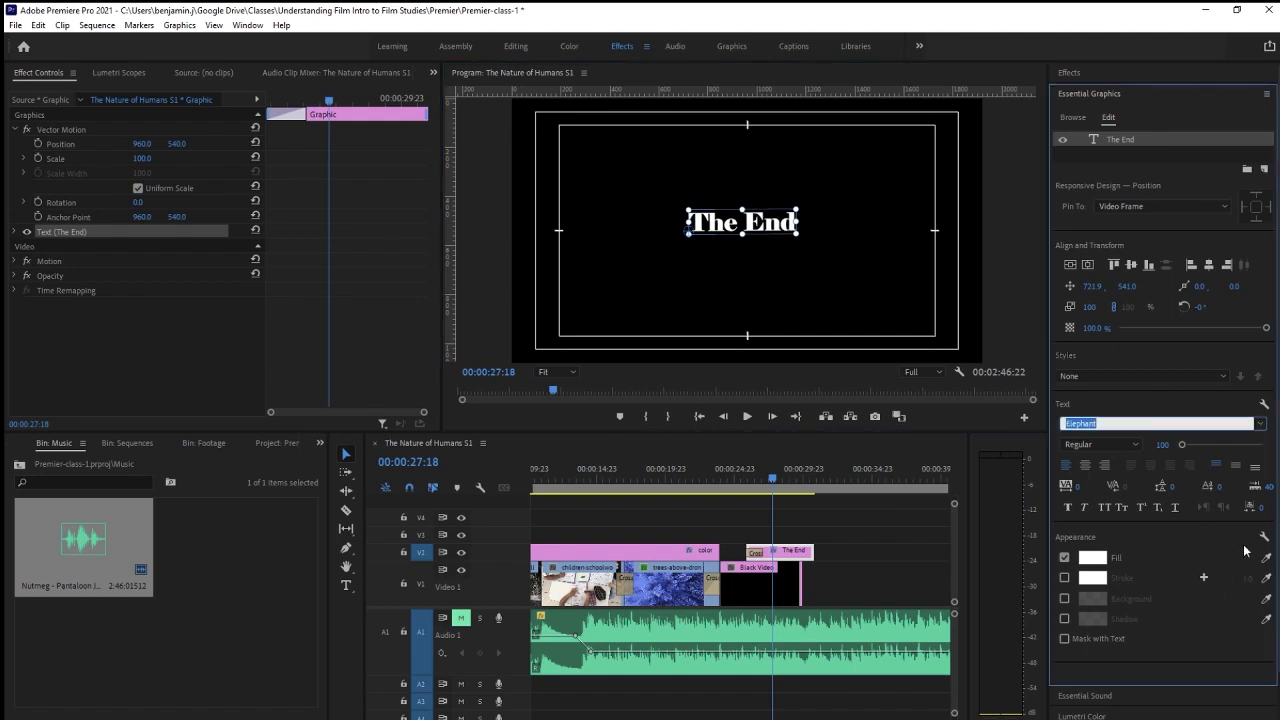
type("Arial Black")
key("Return")
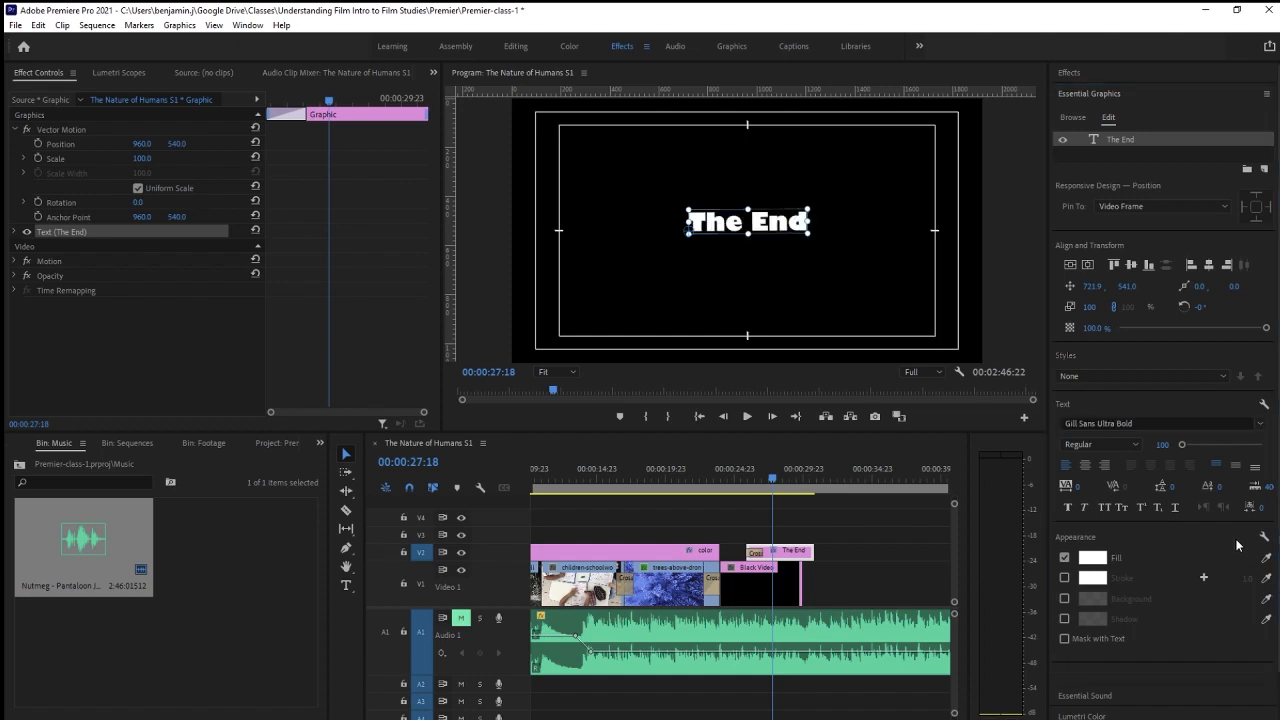
left_click(787, 258)
left_click(772, 229)
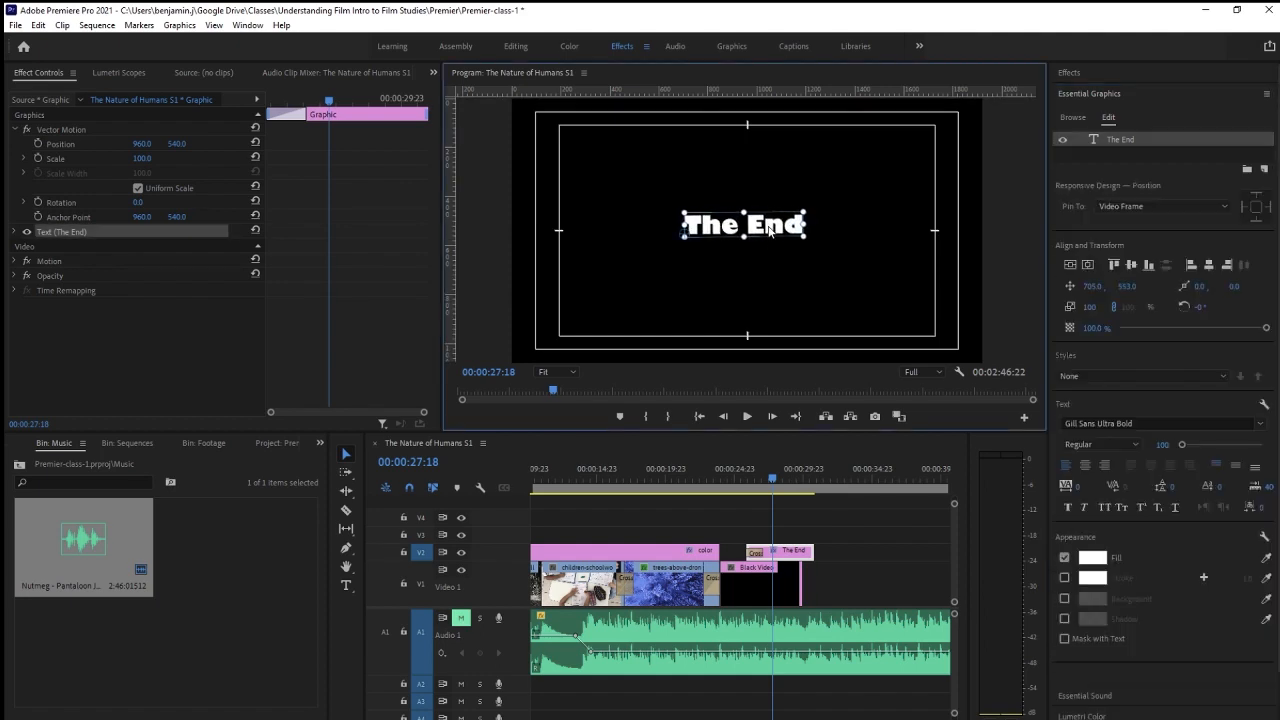
Enlarge the "The End" title text to size 183 and centre it vertically and horizontally in the frame.
left_click_drag(771, 226, 770, 231)
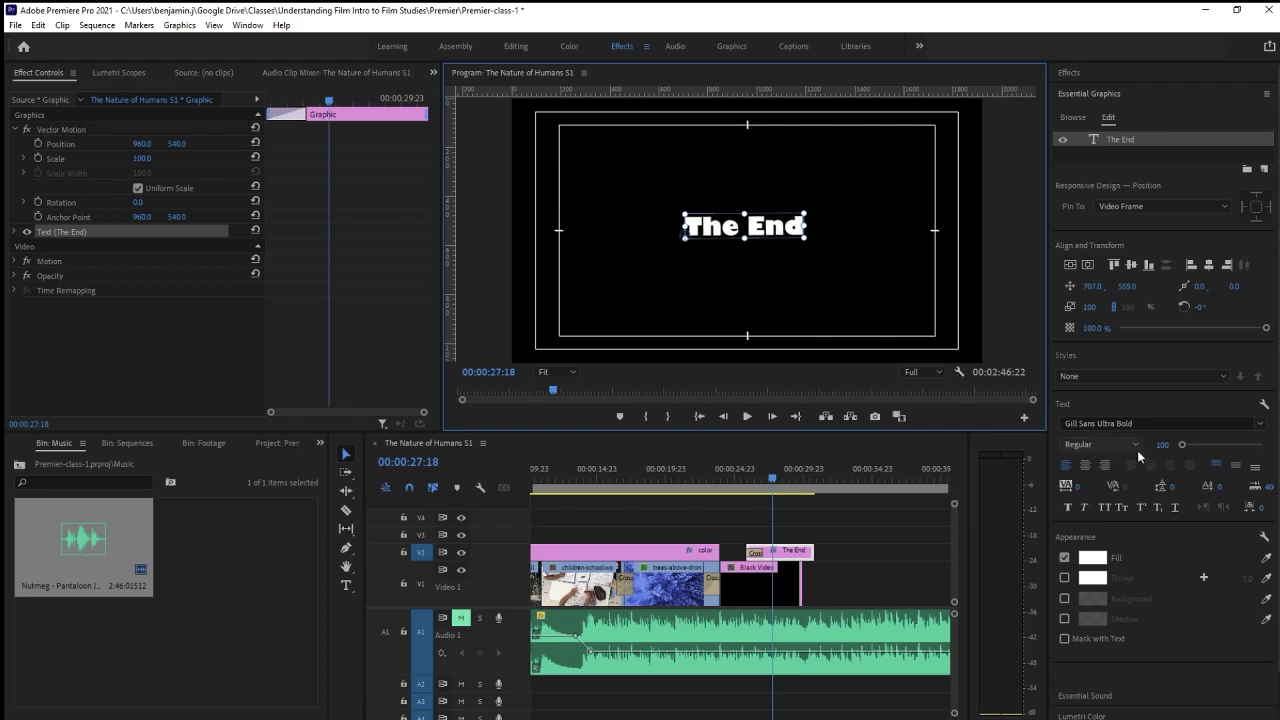
left_click_drag(1181, 444, 1185, 441)
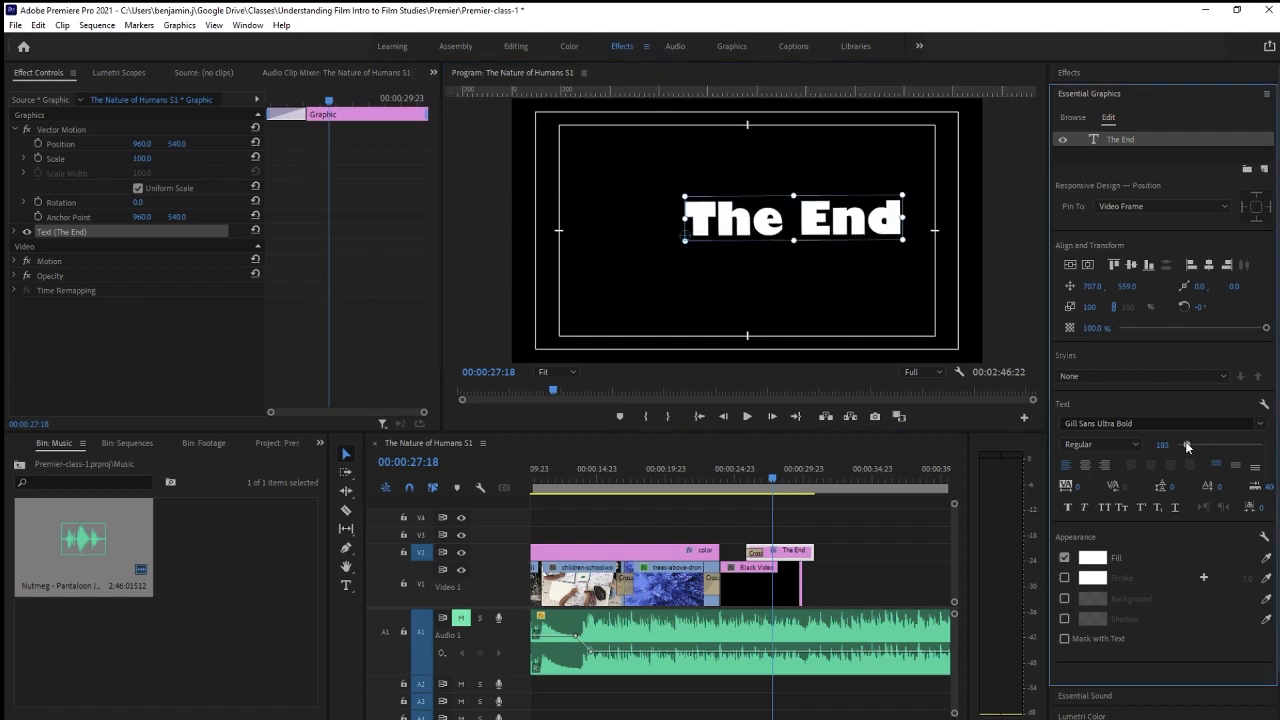
left_click_drag(807, 232, 795, 227)
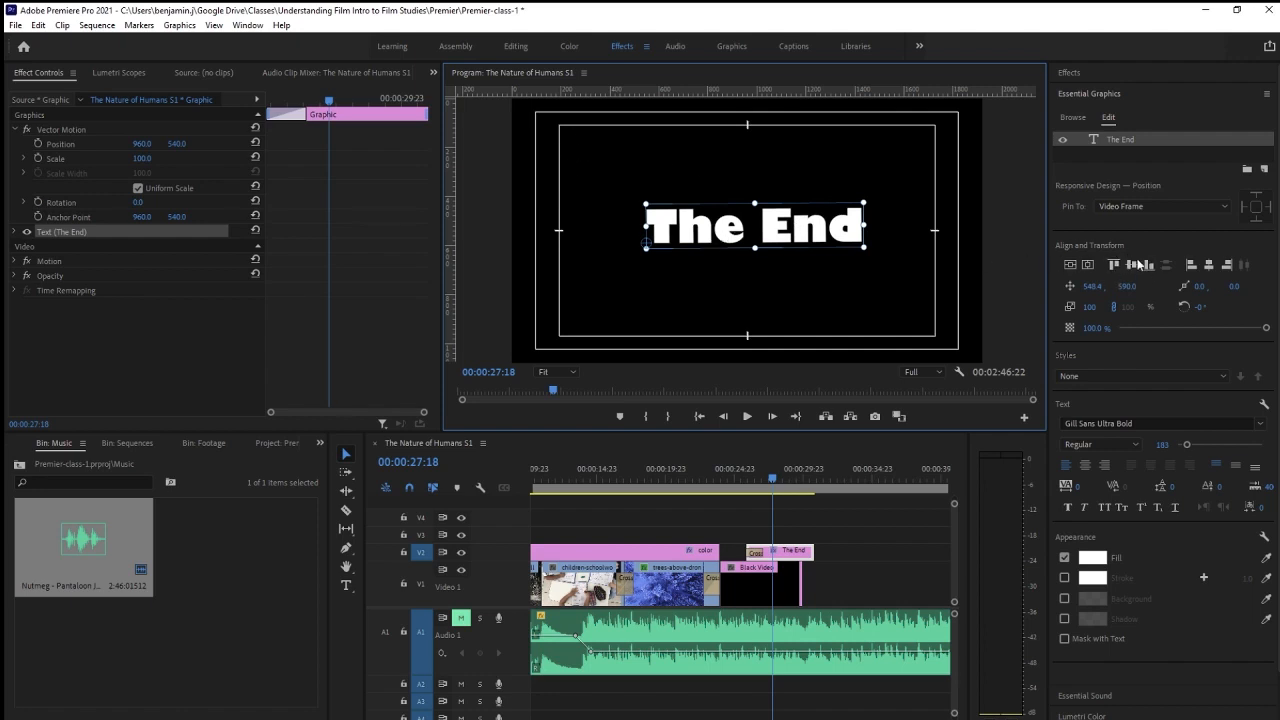
left_click(1069, 263)
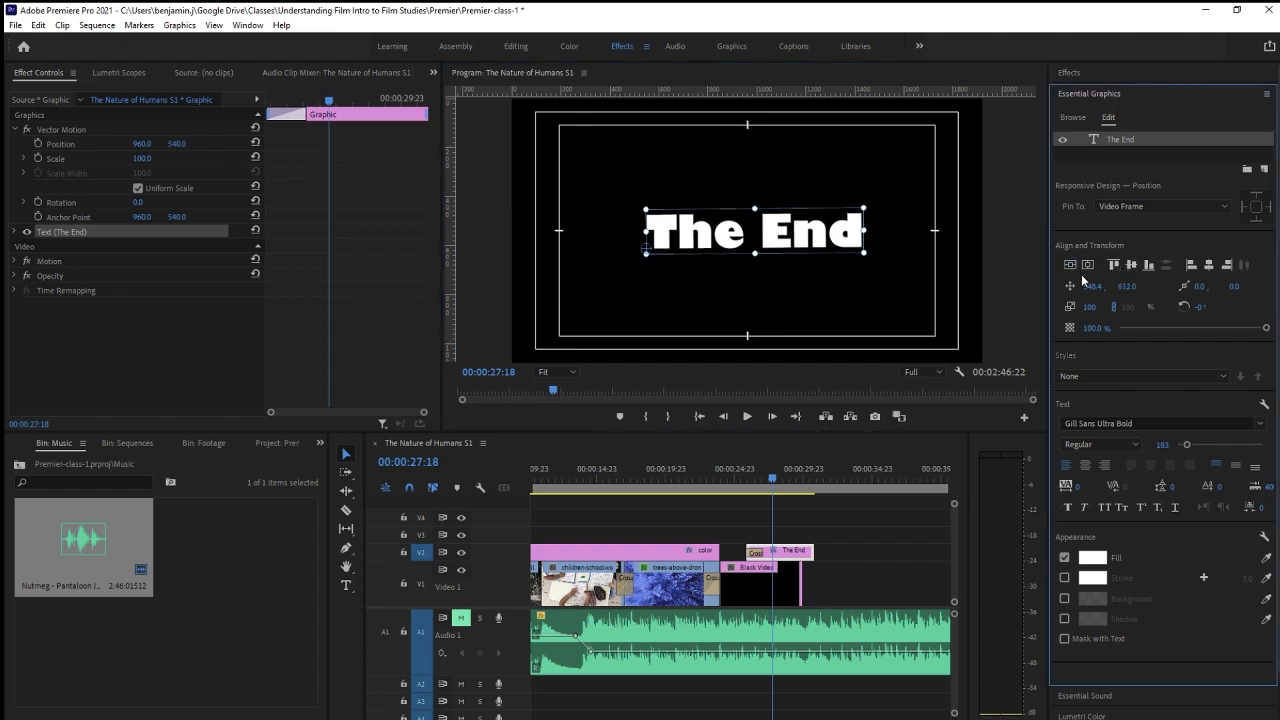
left_click(1088, 265)
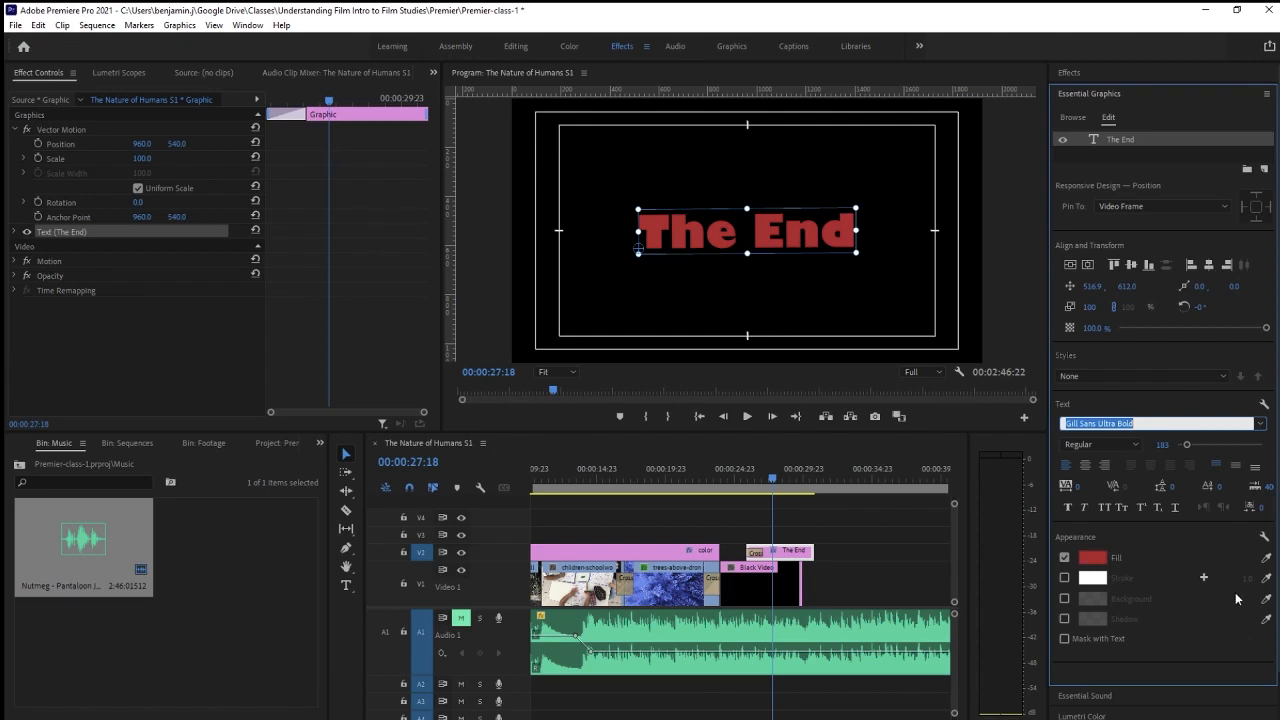
Change the "The End" title's font to Felix Titling and re-centre the narrower text within the safe margins.
type("Trajan")
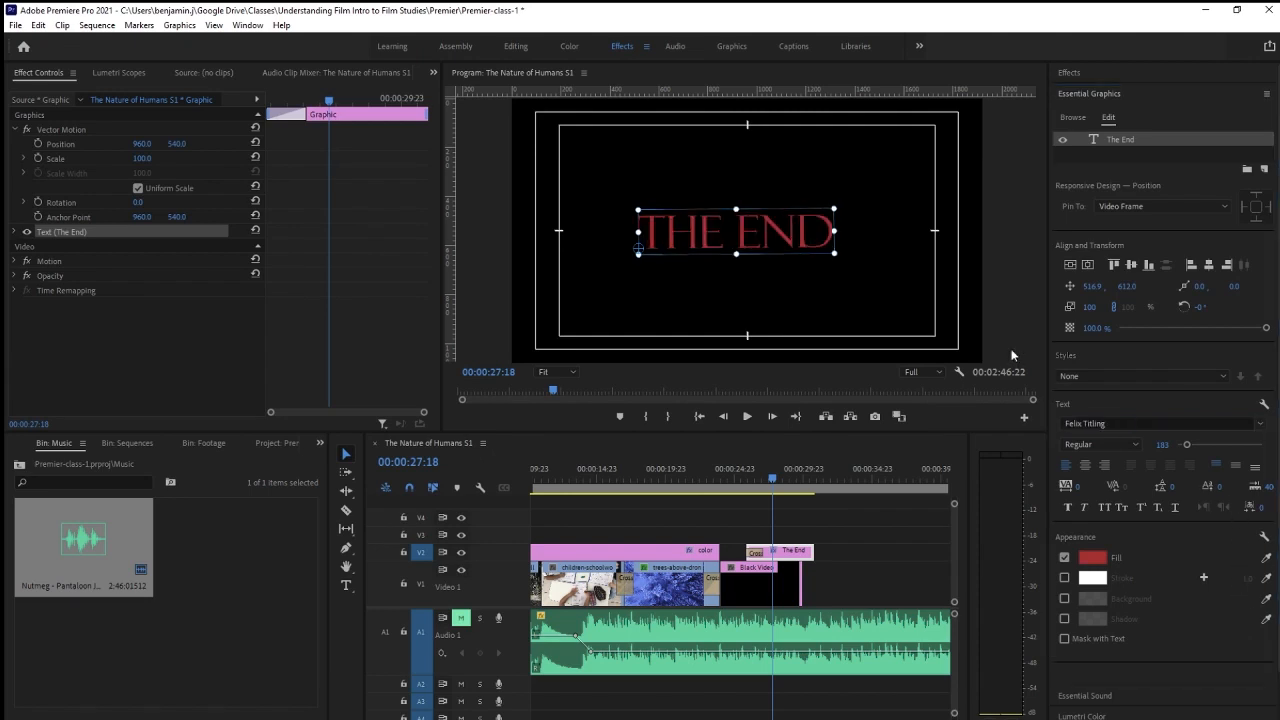
left_click(998, 308)
left_click(778, 240)
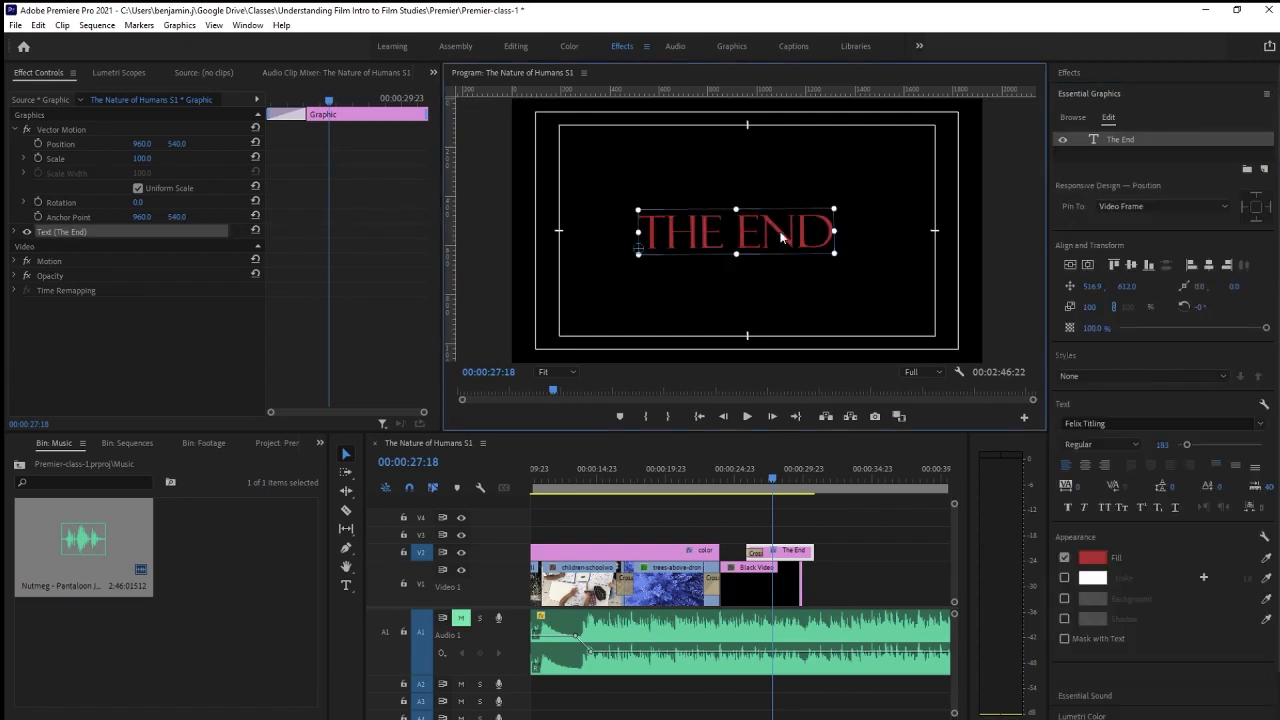
left_click(862, 581)
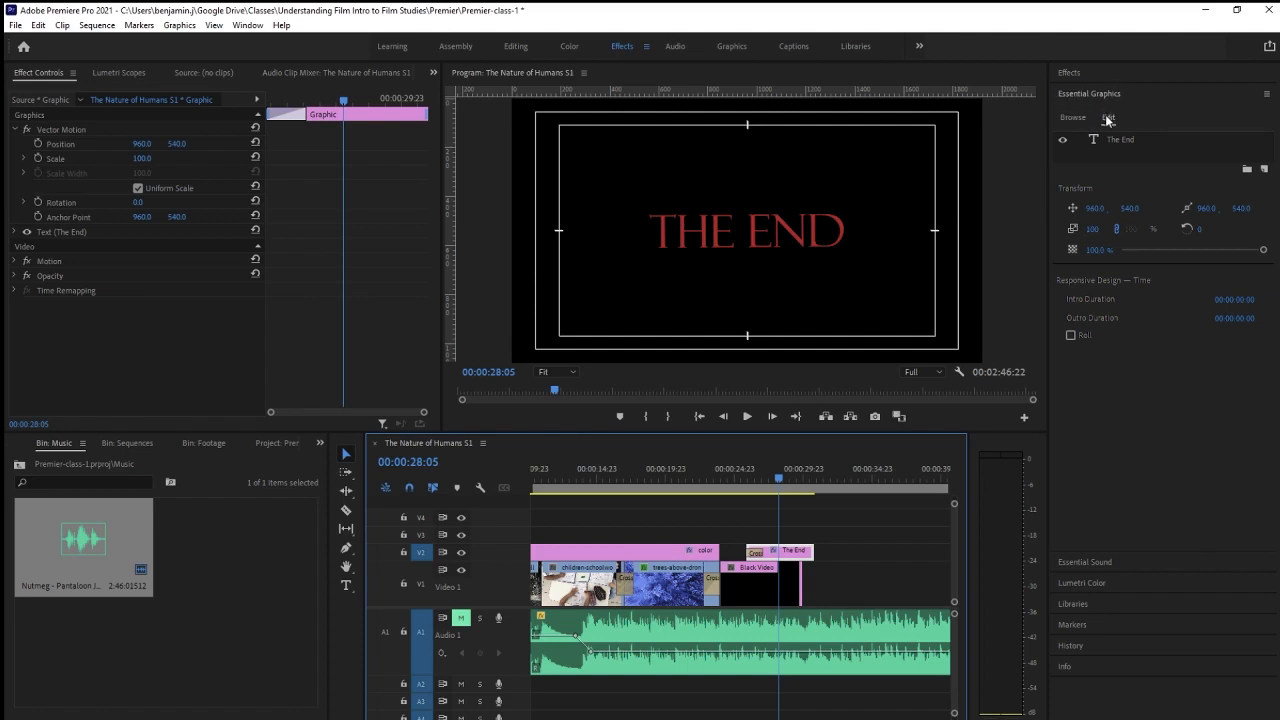
Browse the Essential Graphics title templates and delete the "The End" title clip from track V2.
left_click(1074, 118)
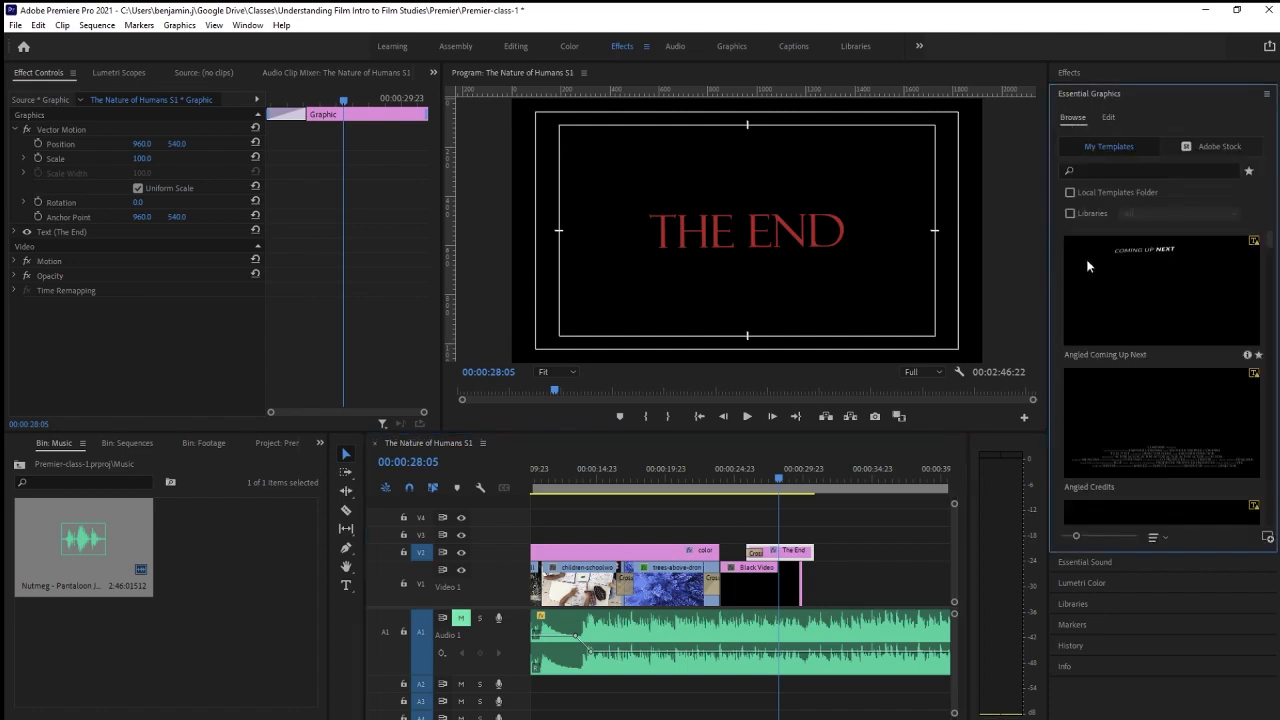
scroll(1211, 365, "down", 5)
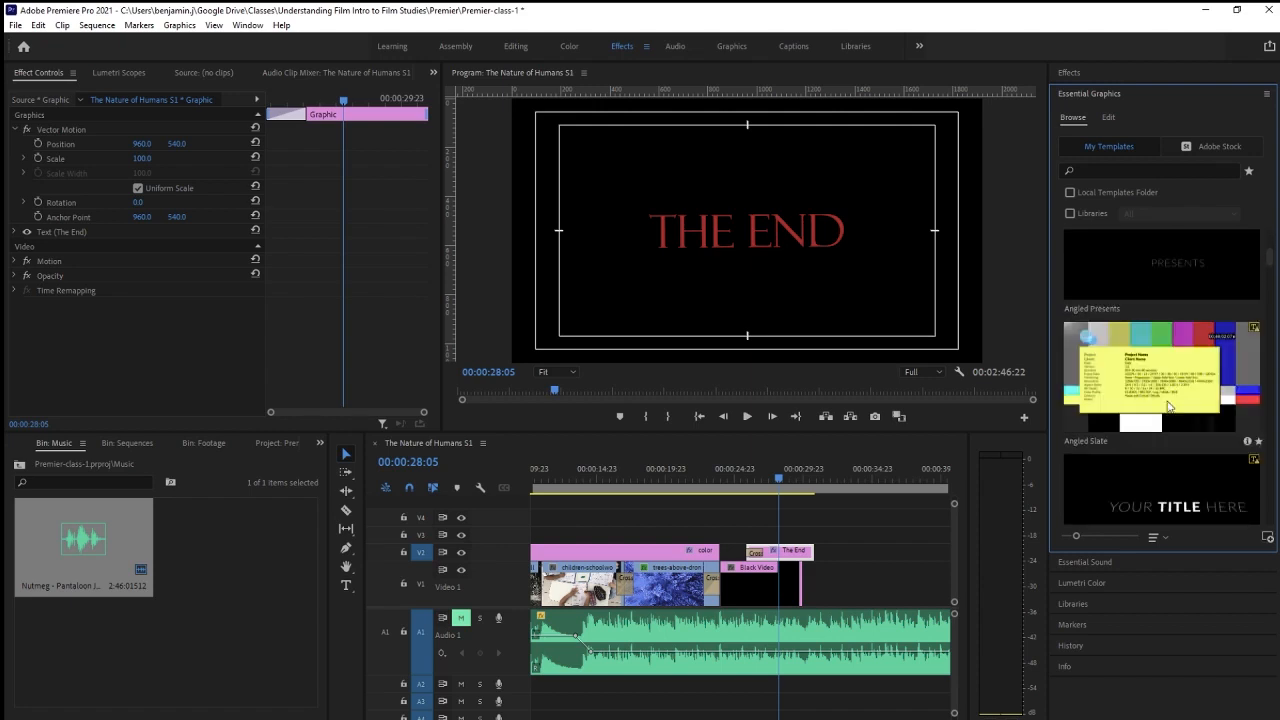
scroll(1161, 415, "up", 2)
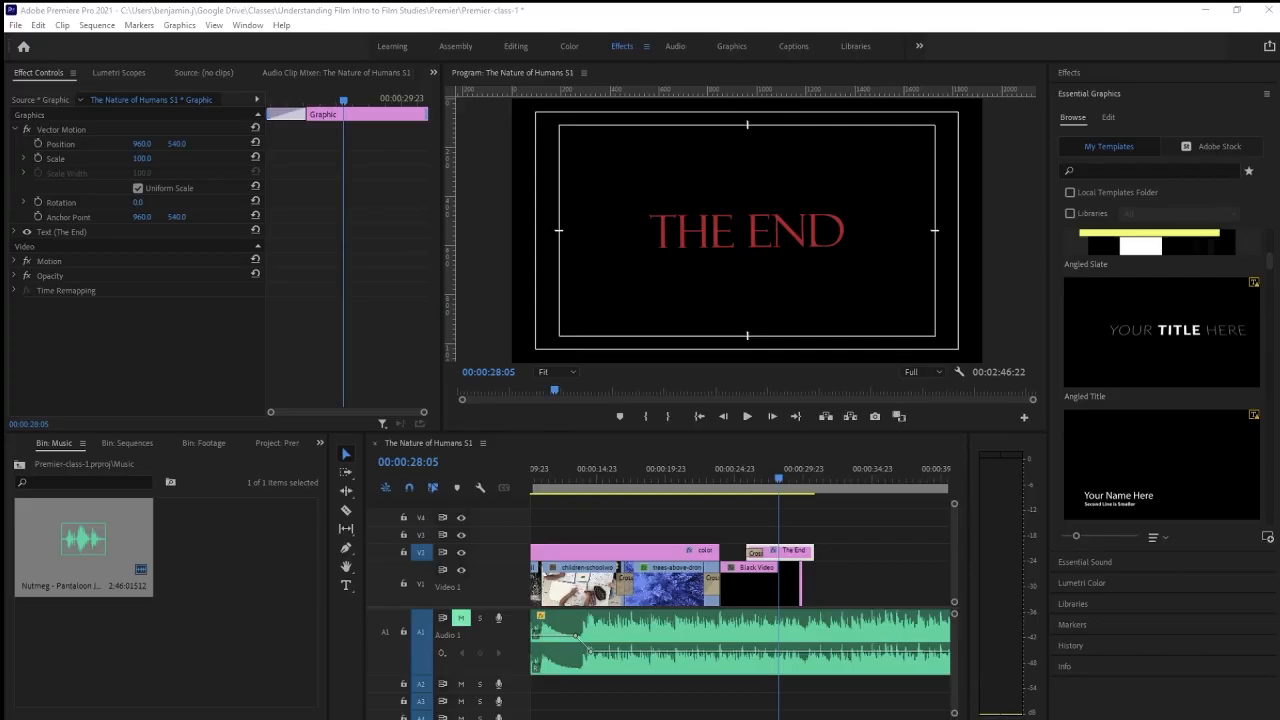
left_click(791, 555)
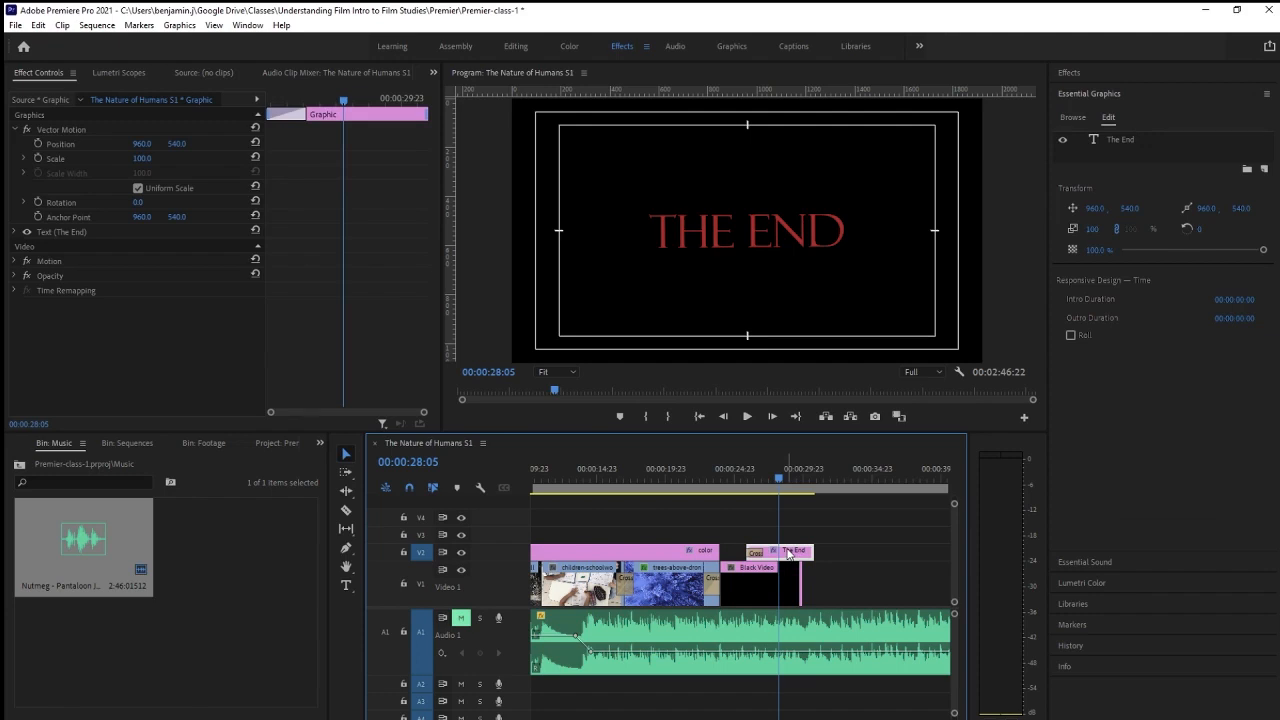
key("Delete")
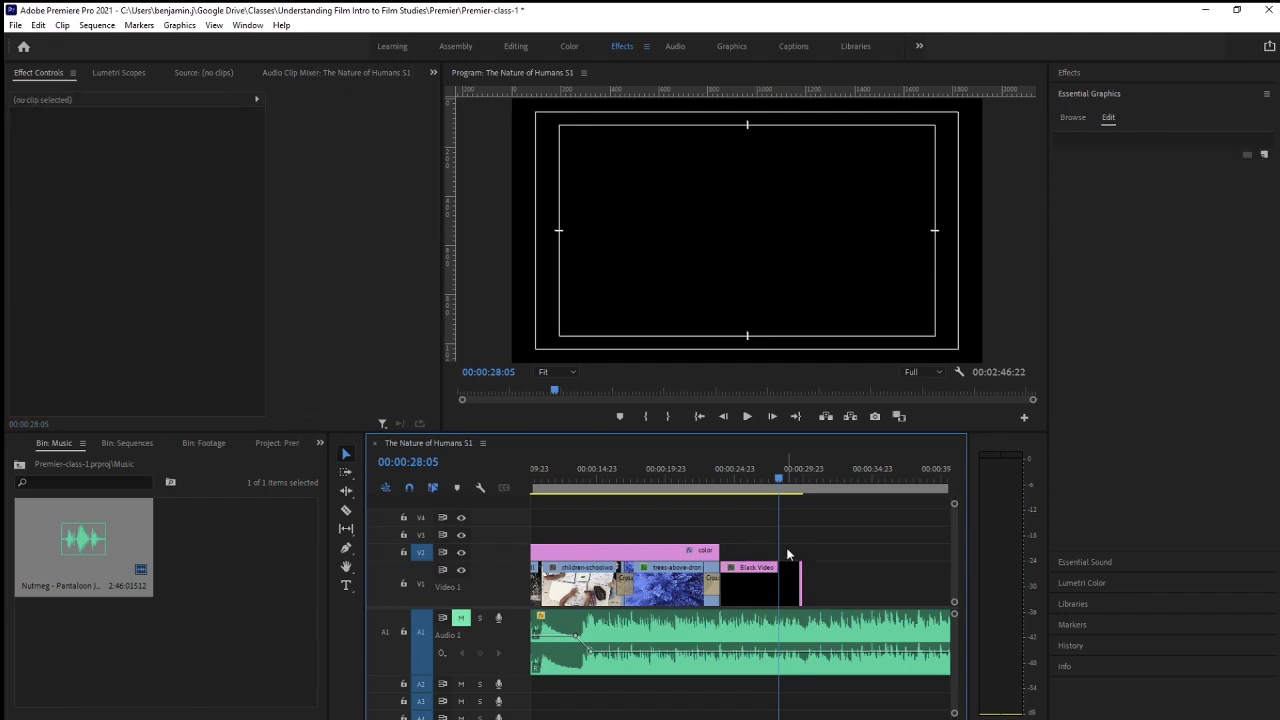
Try out the two-line "Your Name Here" template on V2 above the Black Video clip and delete it again.
left_click(1066, 118)
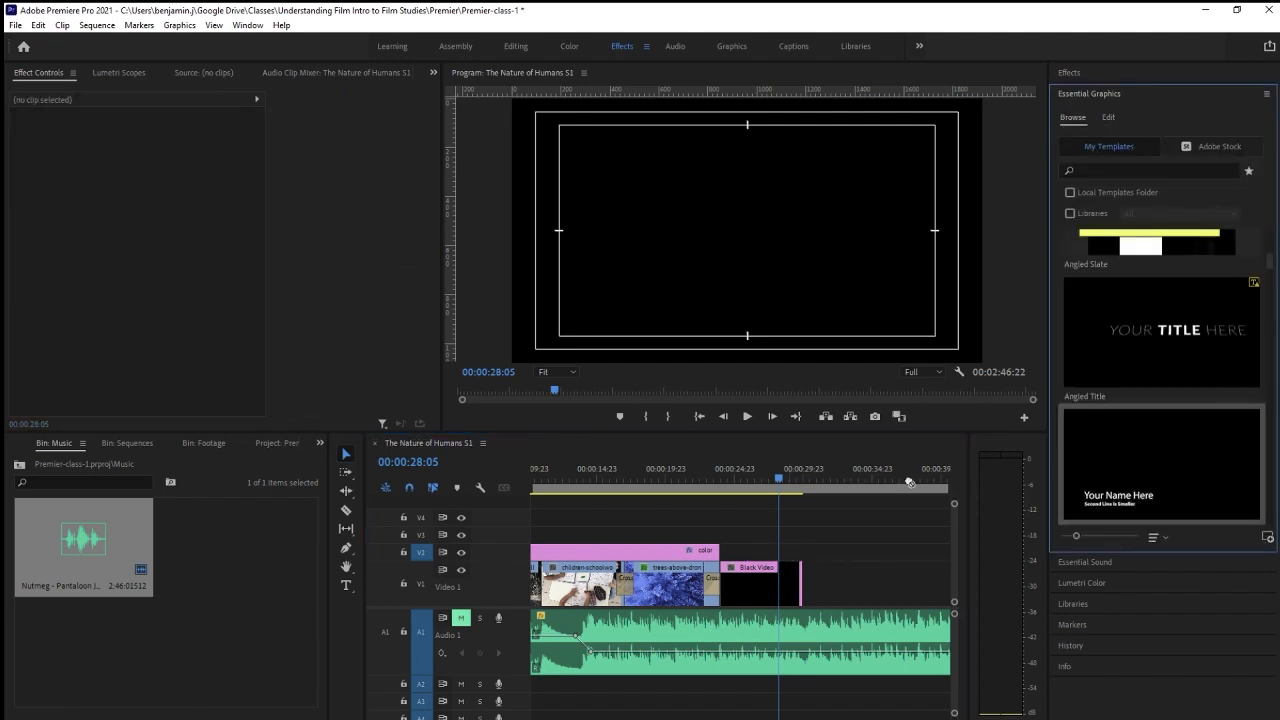
left_click_drag(909, 483, 722, 562)
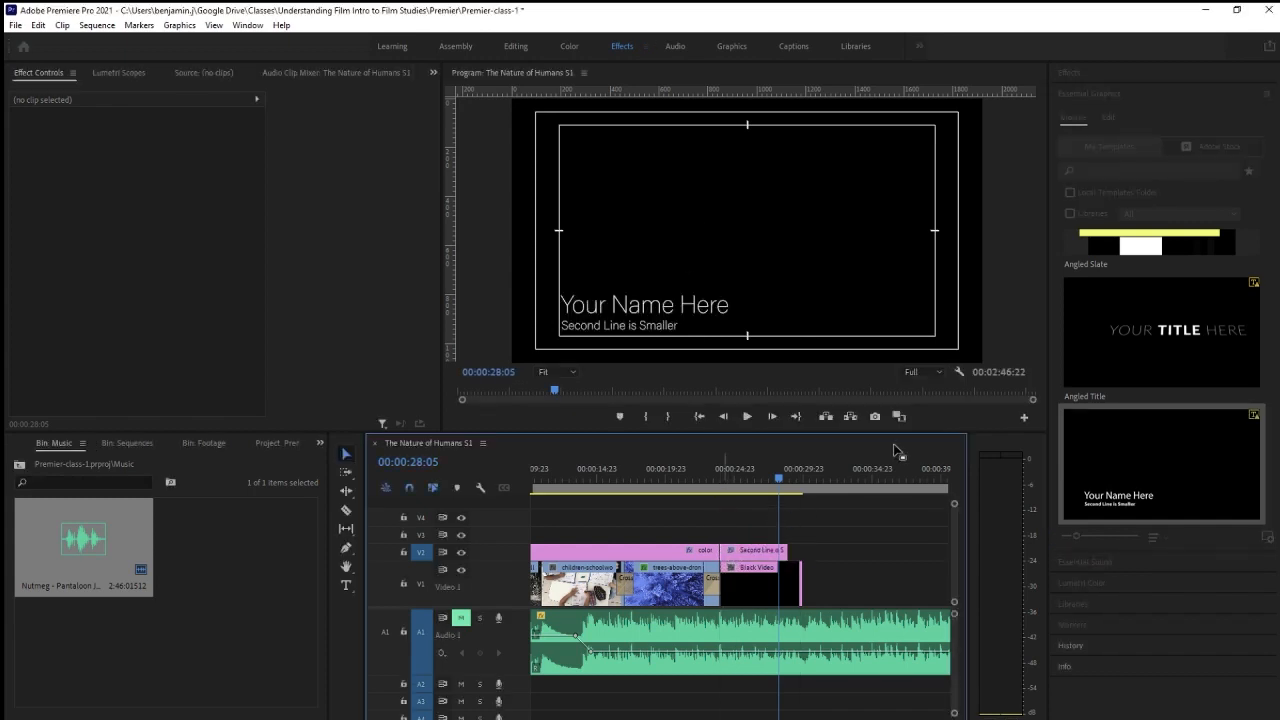
left_click(670, 310)
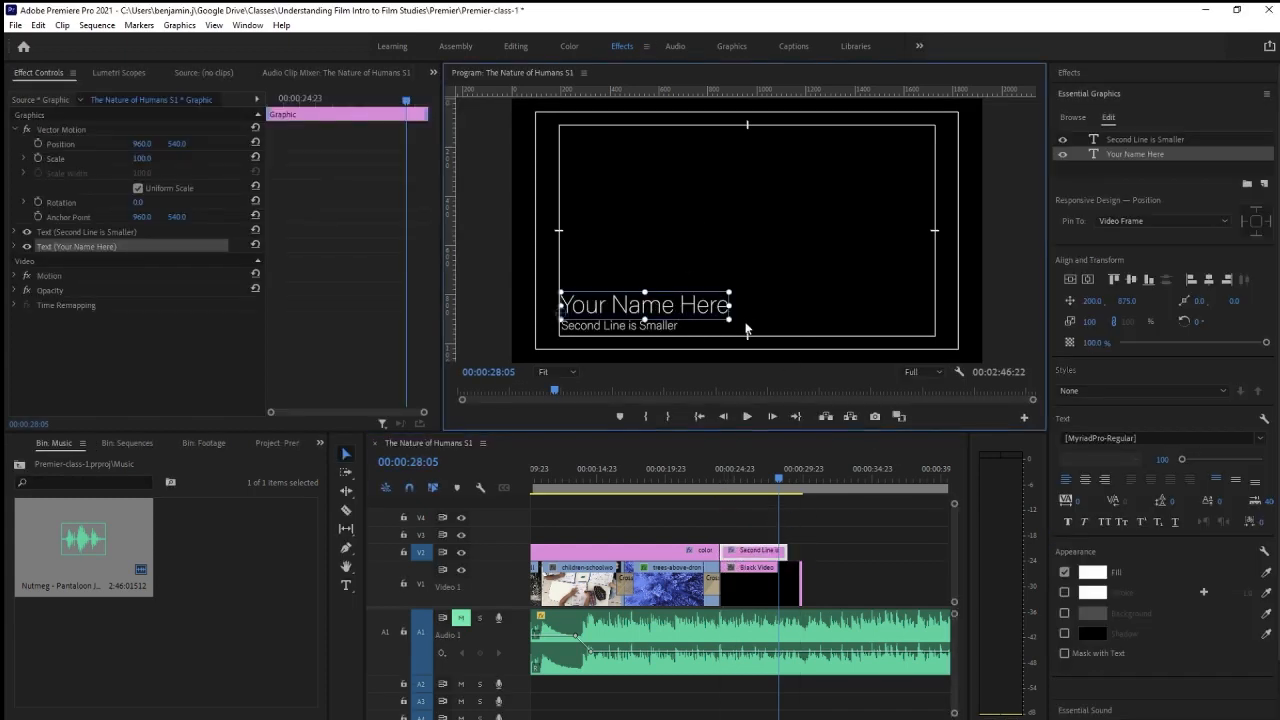
left_click_drag(778, 478, 753, 490)
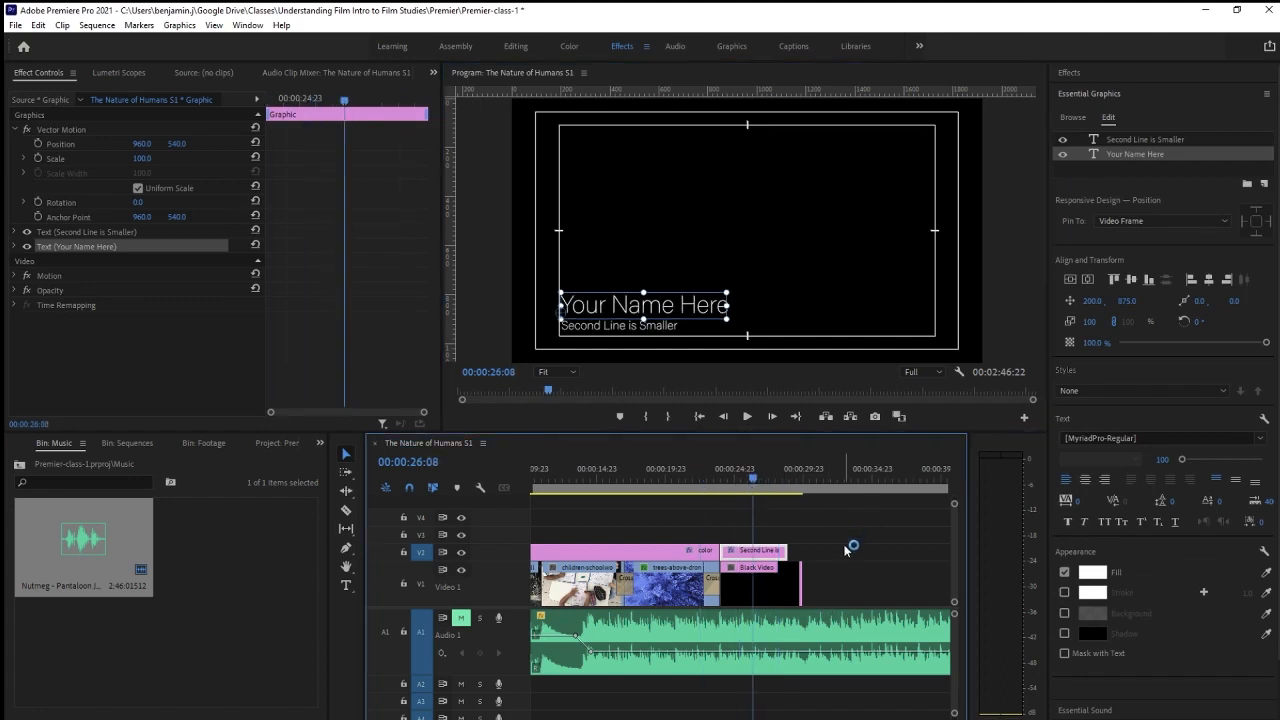
key("Delete")
Add the Angled Title template to track V2 directly after the color clip, above Black Video.
left_click(1070, 118)
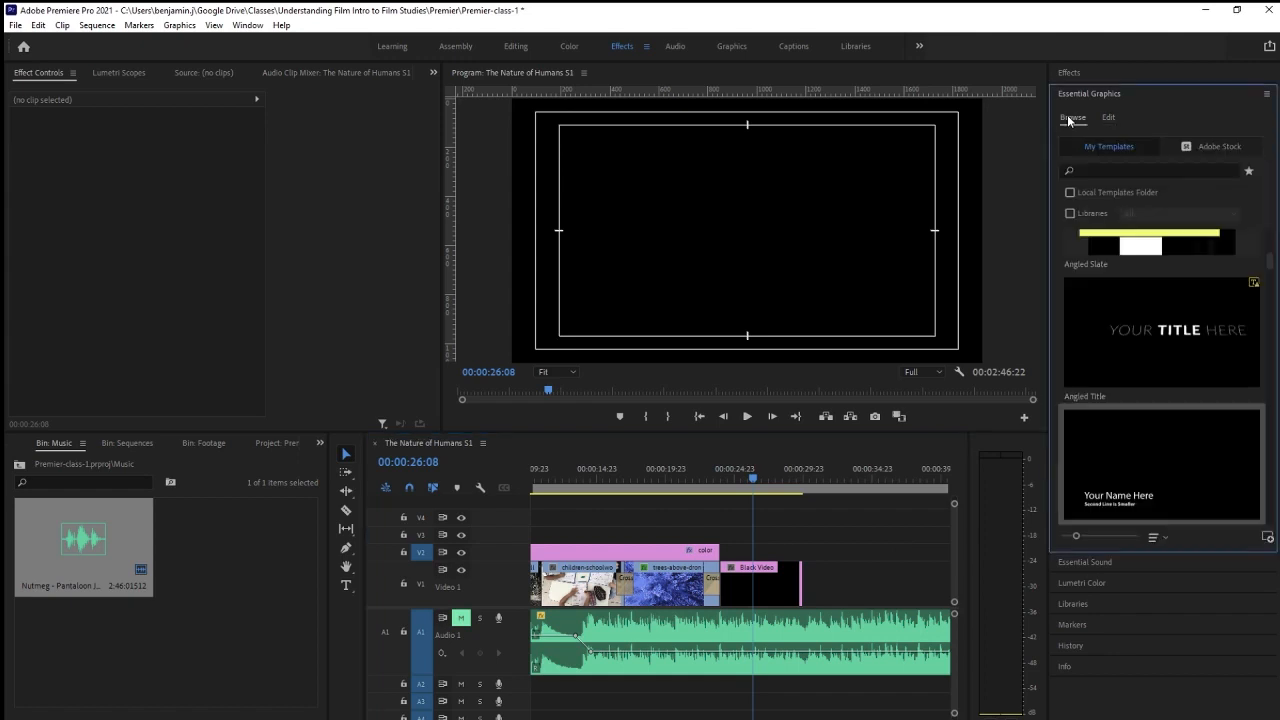
scroll(1171, 505, "down", 2)
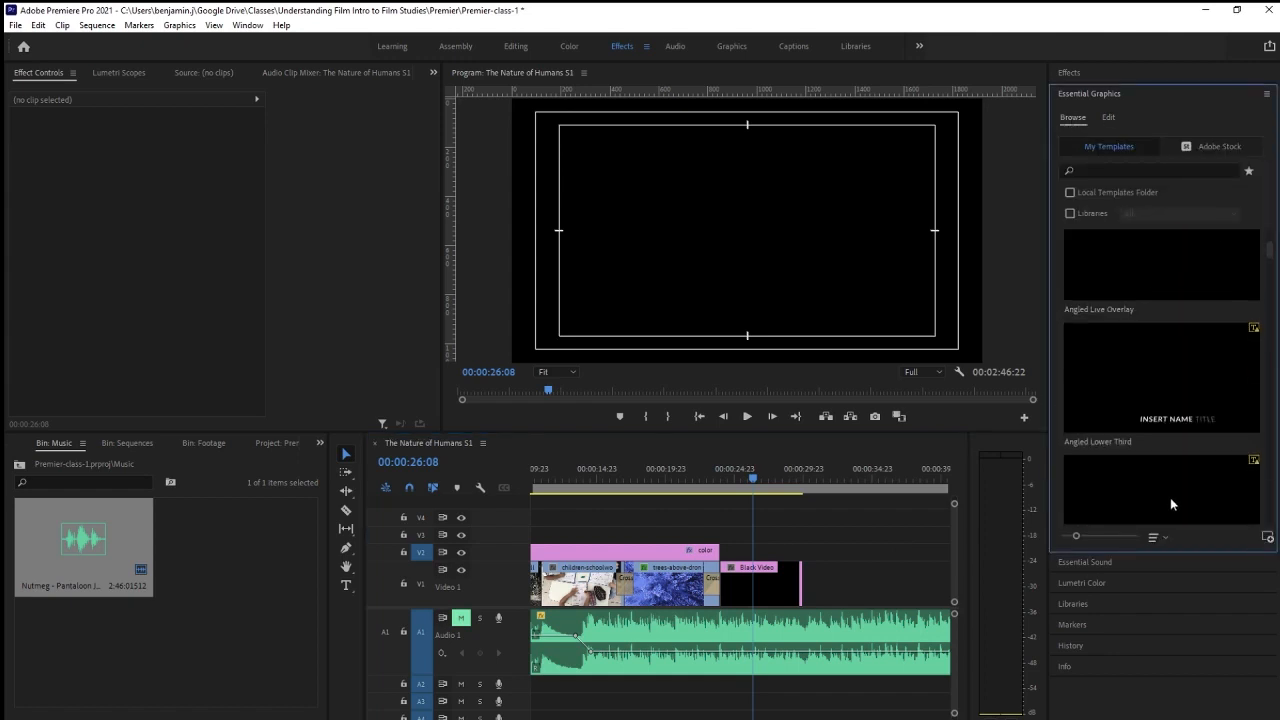
scroll(1174, 480, "down", 3)
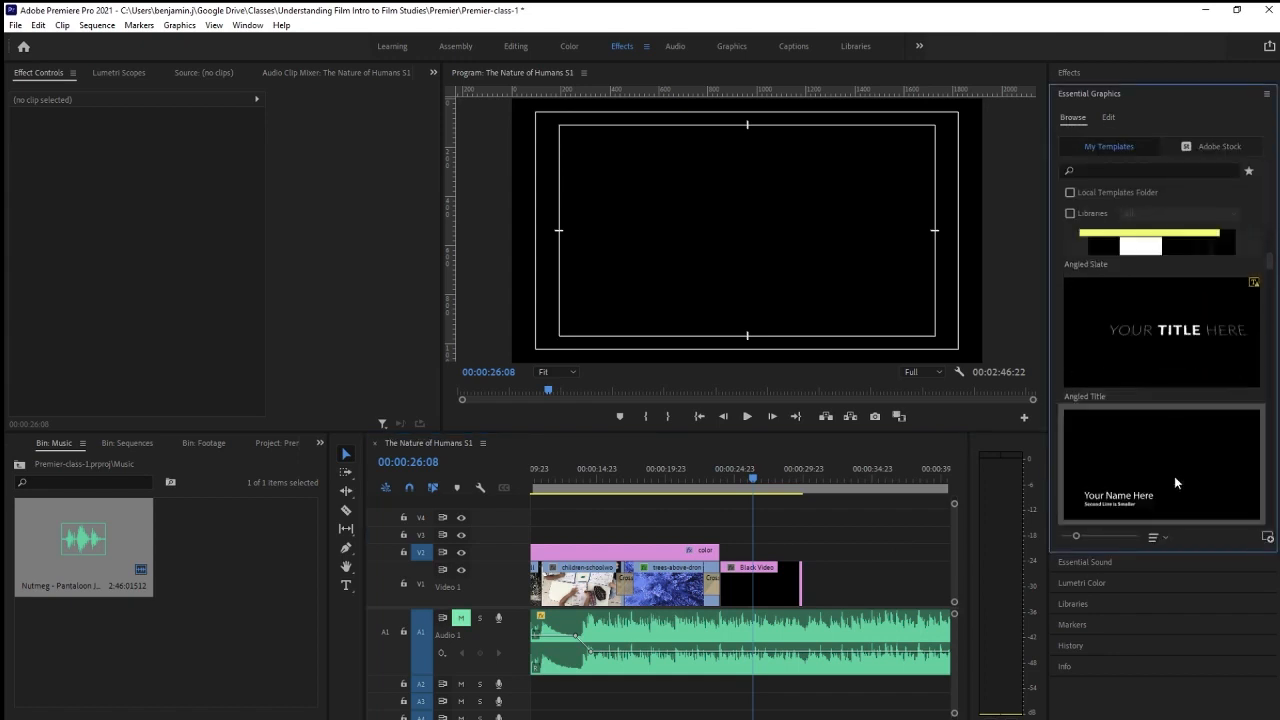
scroll(1172, 476, "up", 2)
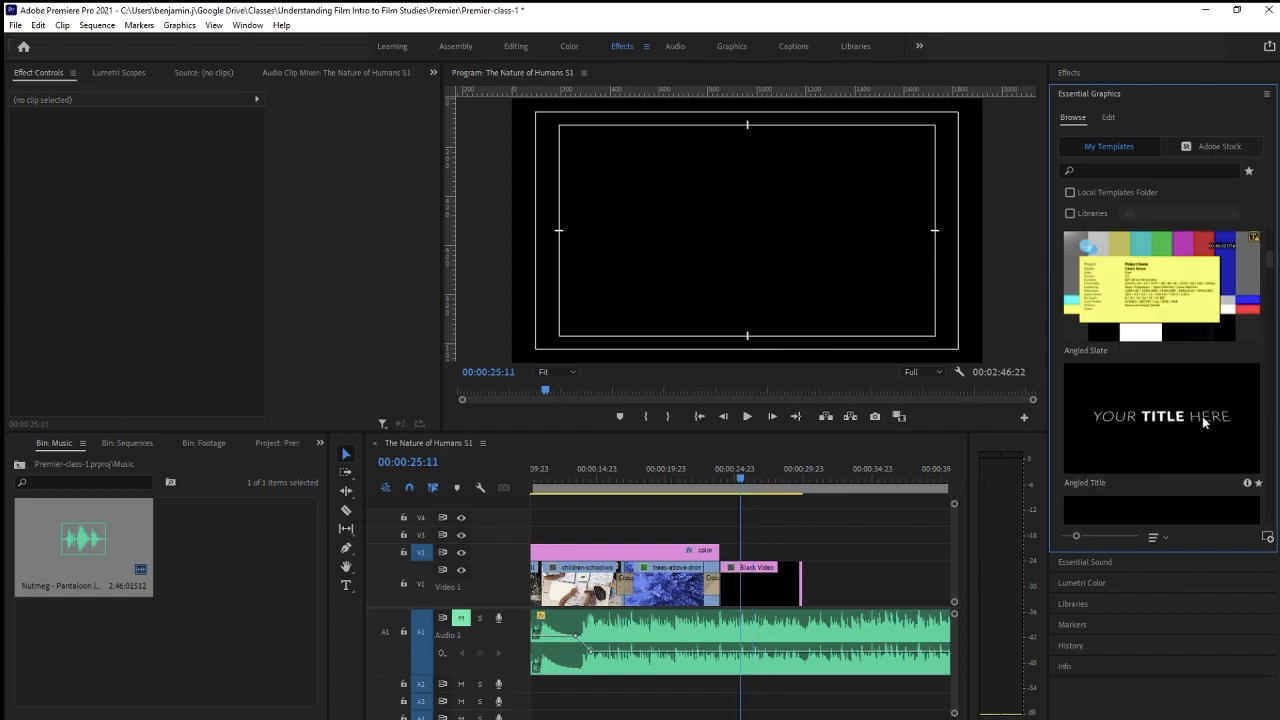
left_click_drag(1202, 416, 724, 555)
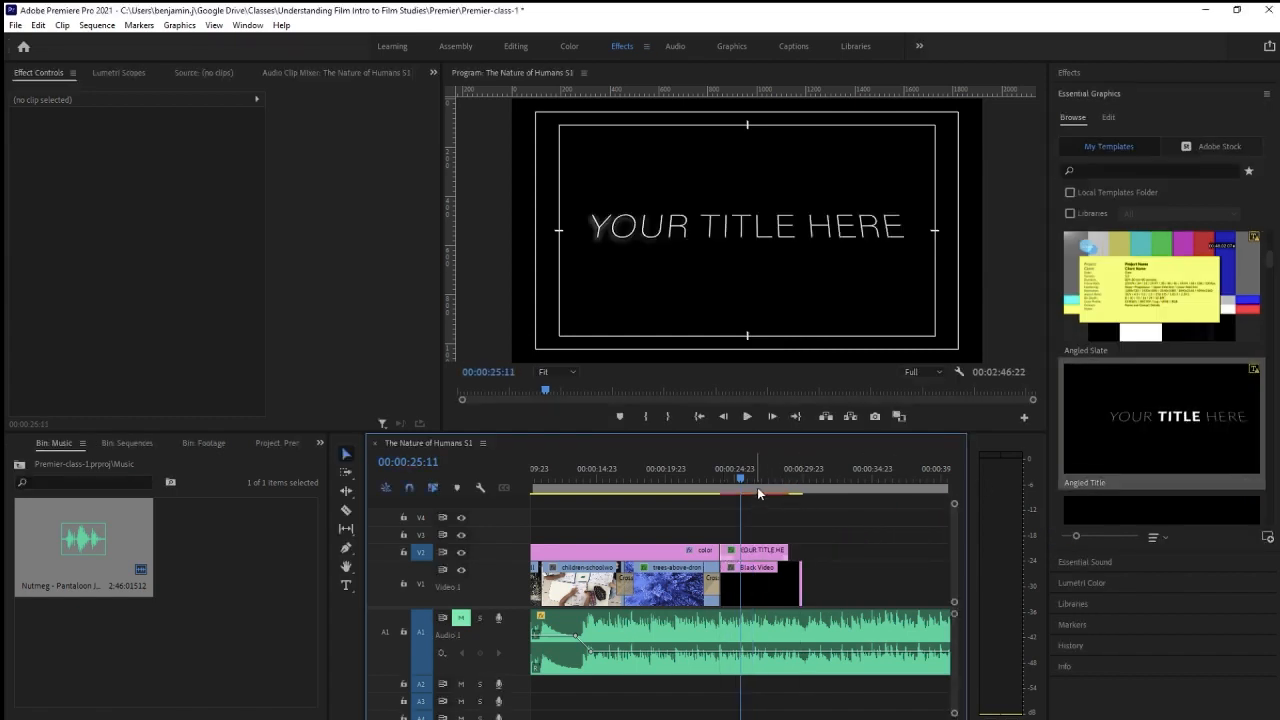
Play back the Angled Title animation from 00:00:23:18 and scrub to about 00:00:26:04.
left_click(718, 477)
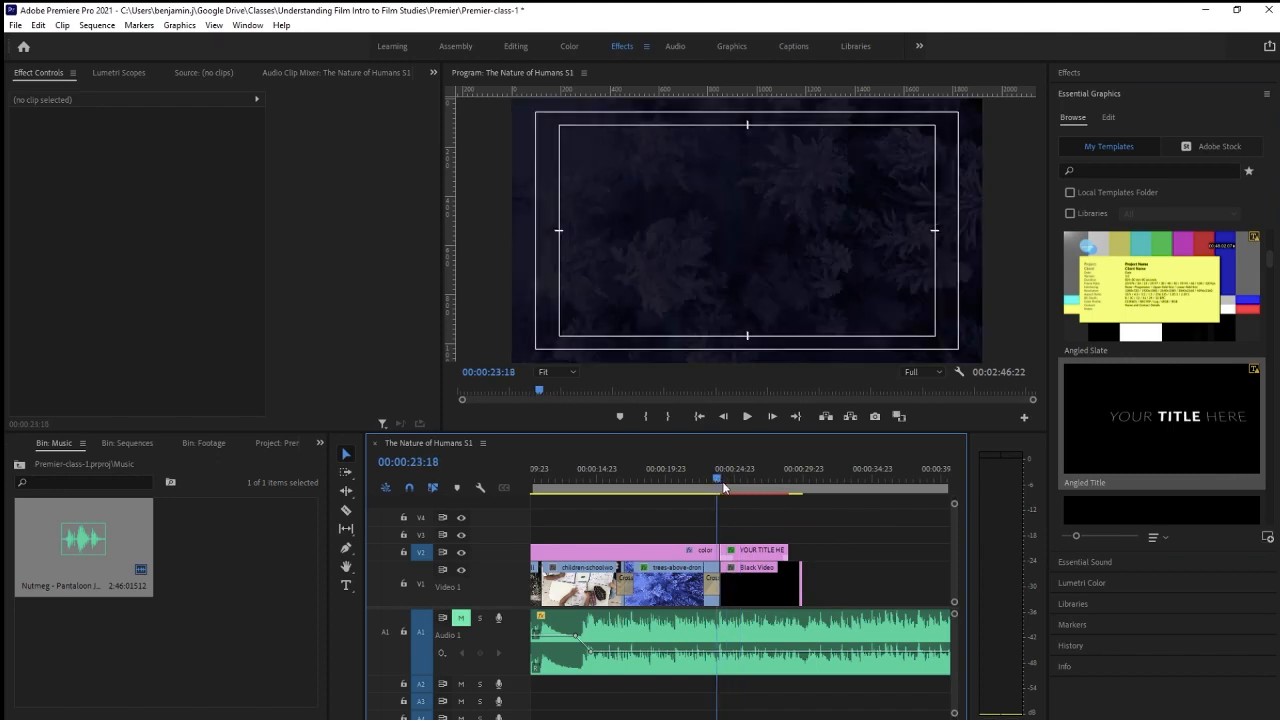
key("space")
mouse_move(757, 481)
left_mouse_down()
mouse_move(769, 483)
mouse_move(748, 485)
left_mouse_up()
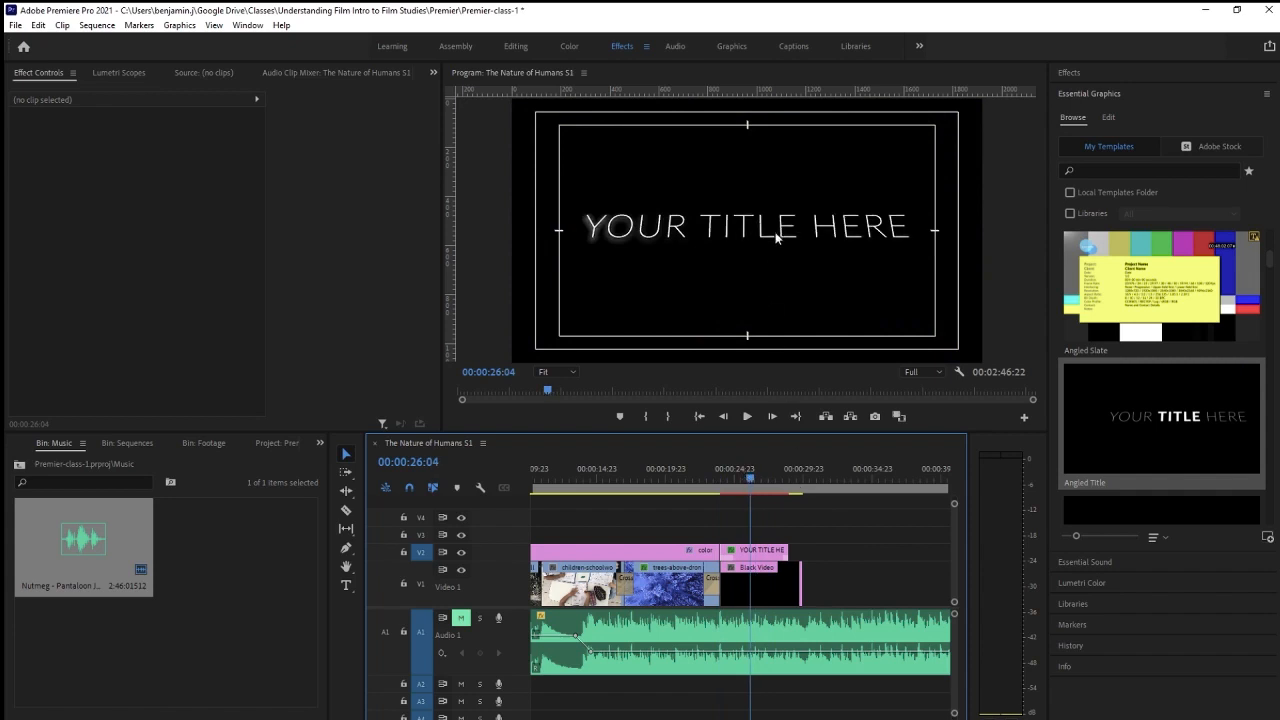
Expand the Angled Title clip's Mosaic effect and shift its third Horizontal Blocks keyframe slightly towards the intro's end, leaving the playhead at 00:00:24:15.
left_click(771, 556)
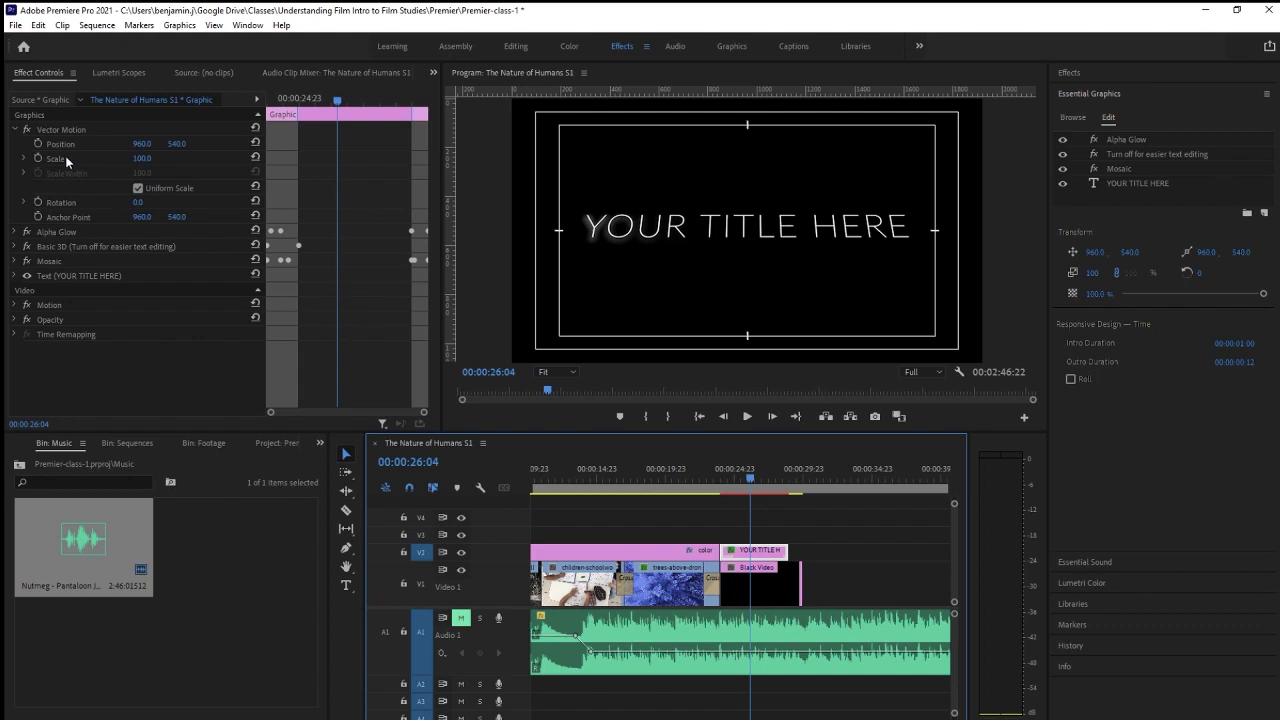
left_click(23, 159)
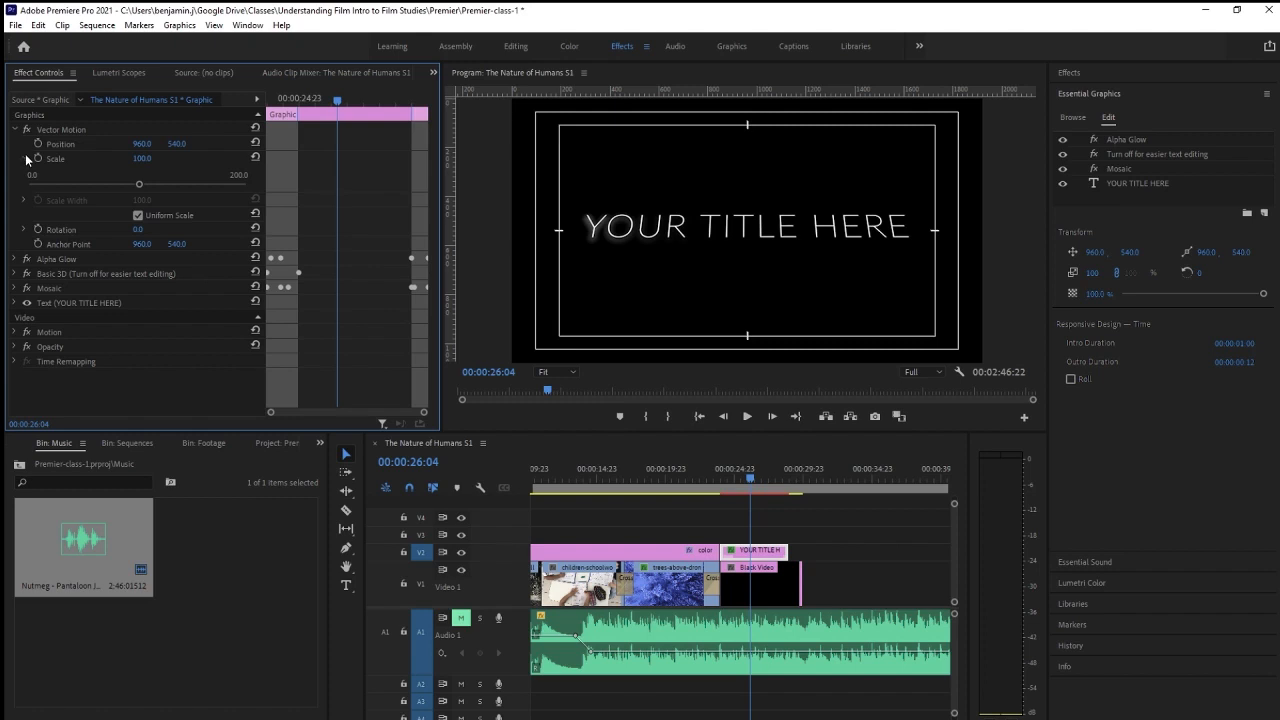
left_click(25, 160)
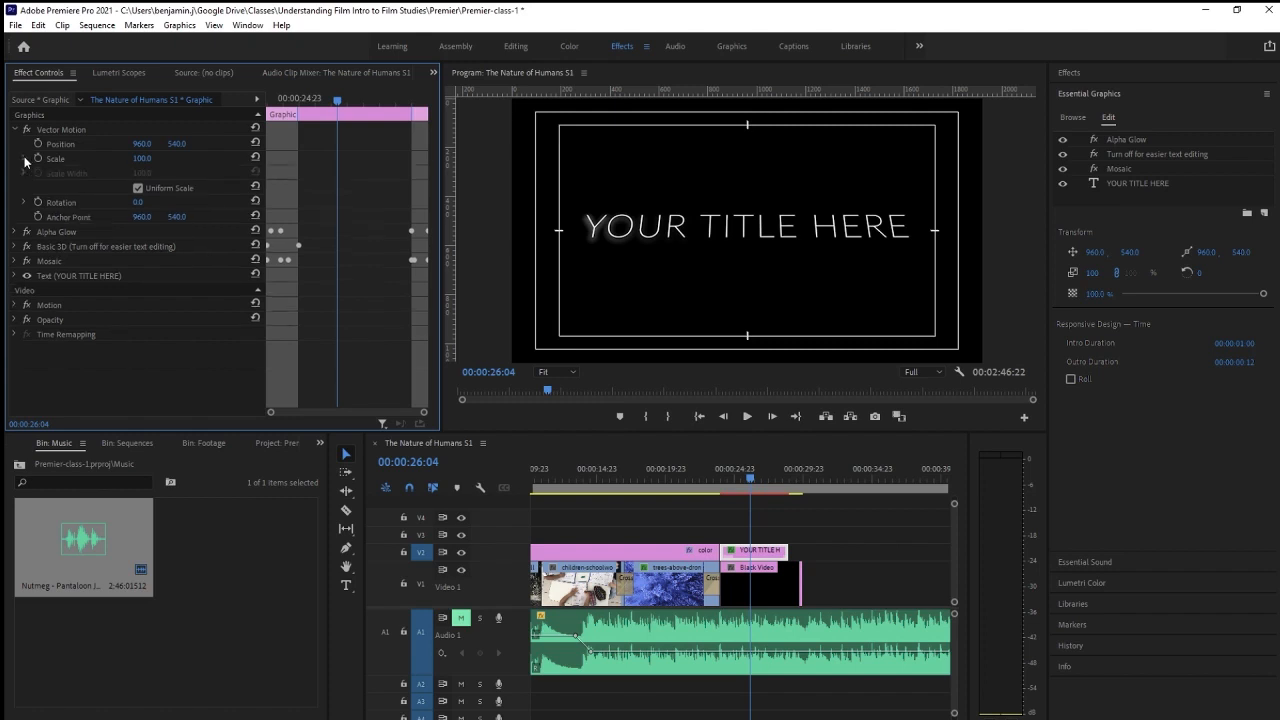
left_click(15, 276)
left_click(15, 277)
left_click(16, 261)
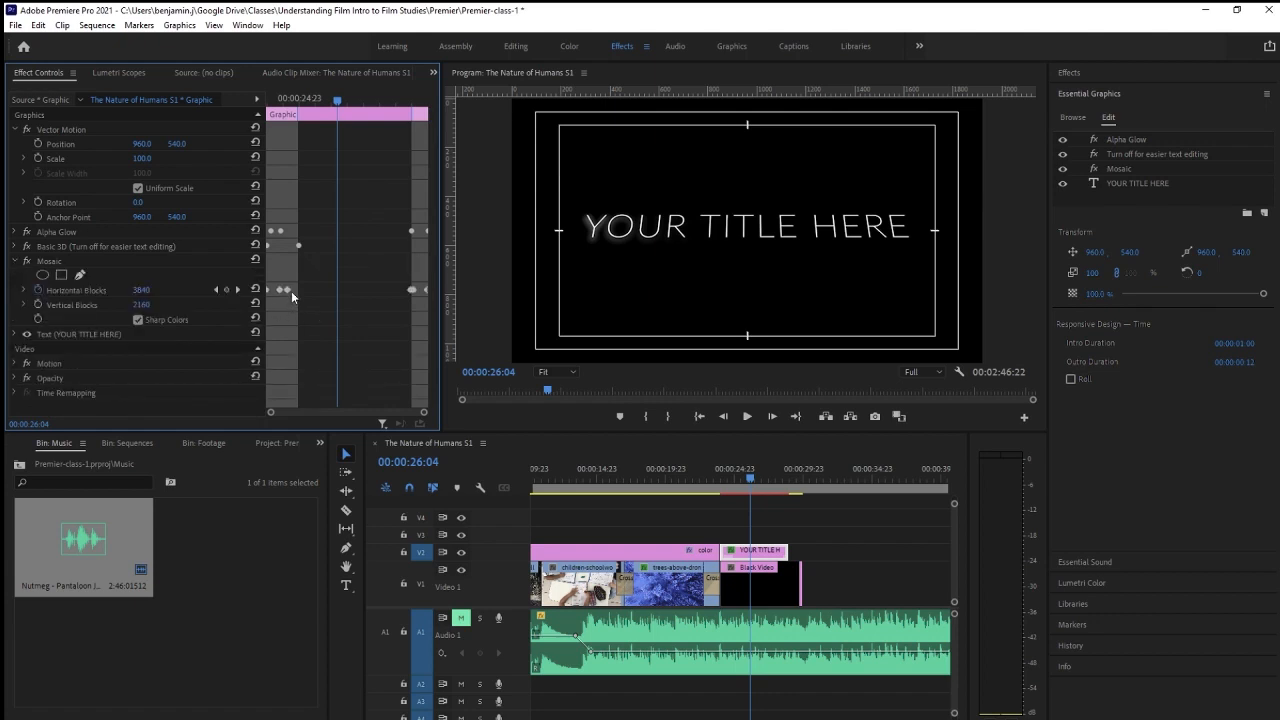
left_click_drag(337, 99, 294, 292)
mouse_move(287, 100)
left_mouse_down()
mouse_move(269, 100)
mouse_move(307, 87)
left_mouse_up()
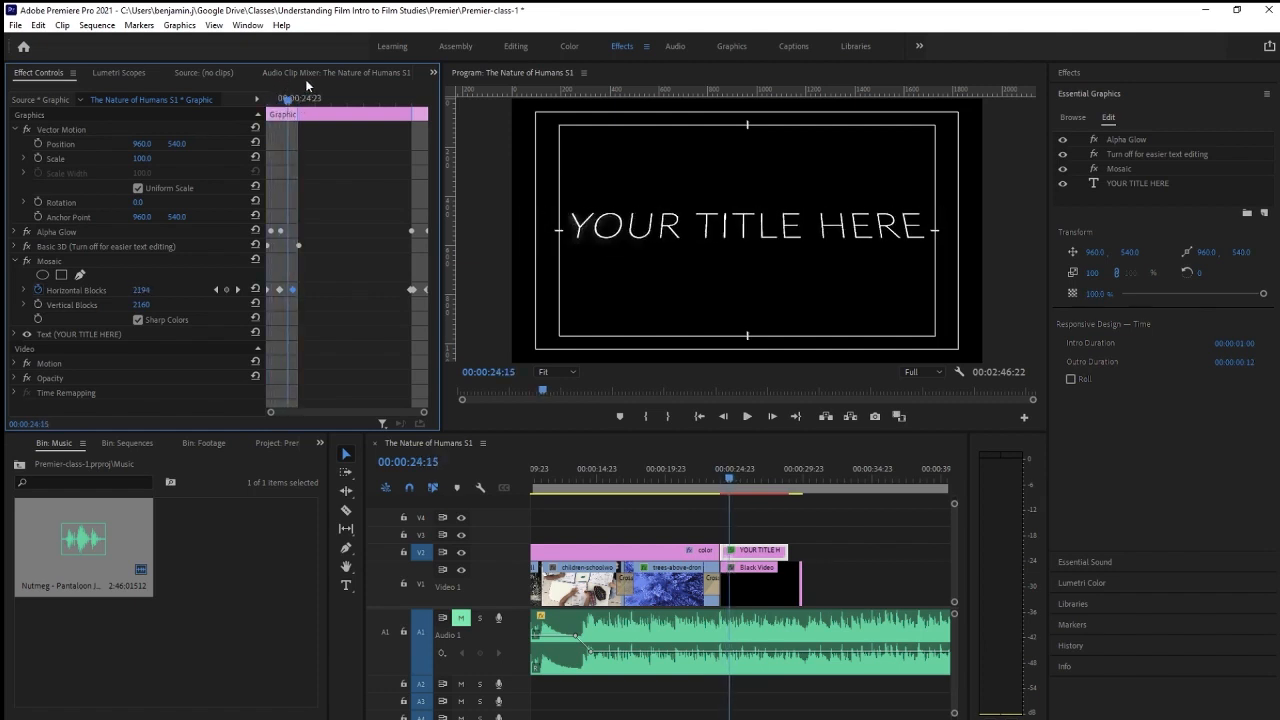